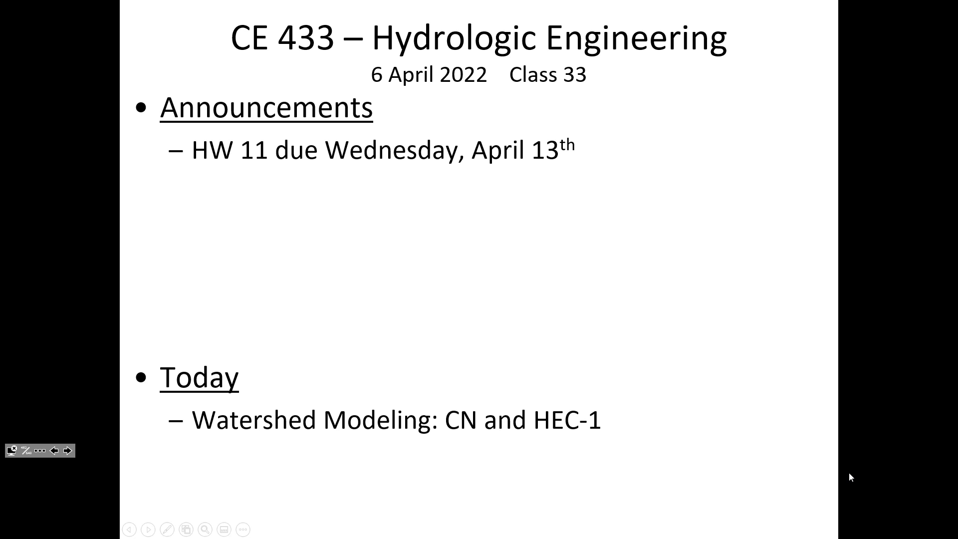
# Step: Leave the slide show, switch to File Explorer and list This PC in Details view with a wider Name column
pyautogui.press('Escape')
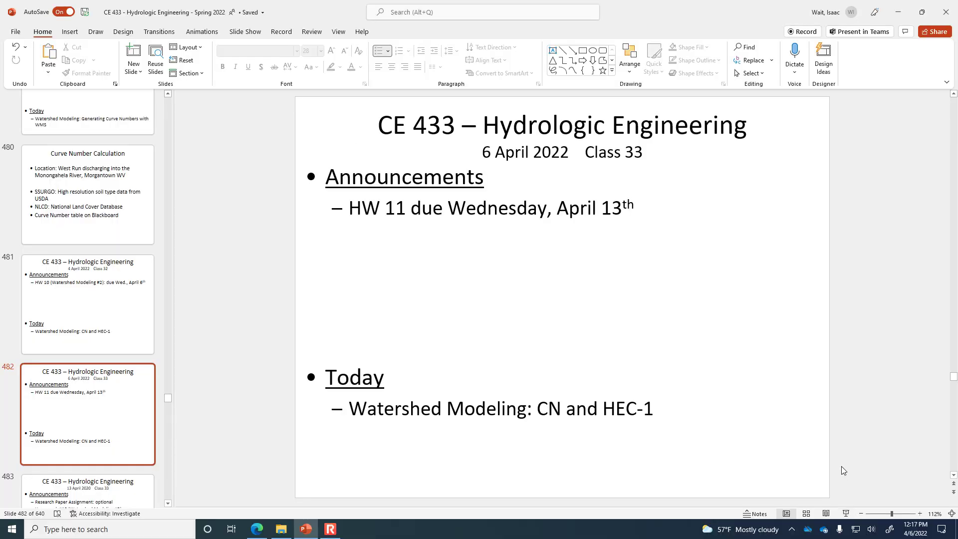
pyautogui.click(282, 529)
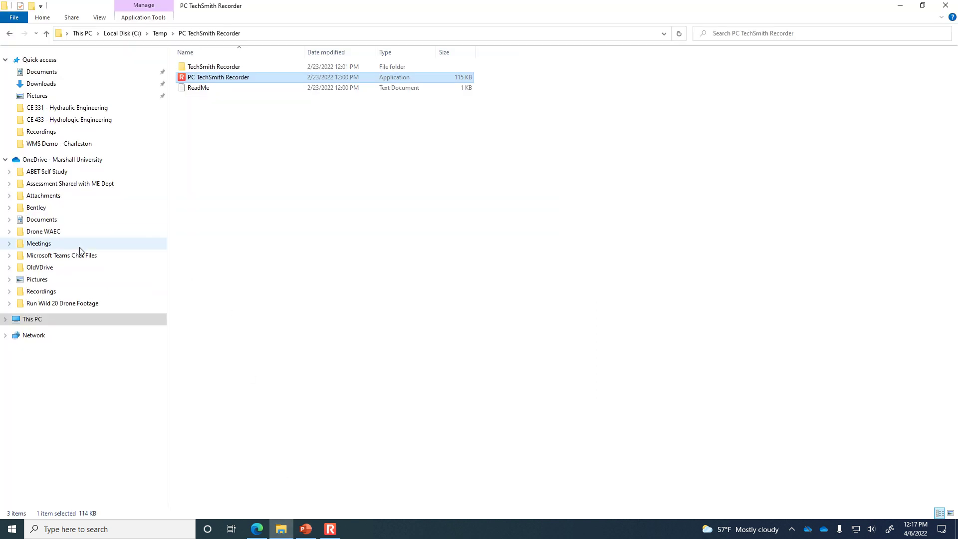
pyautogui.click(39, 322)
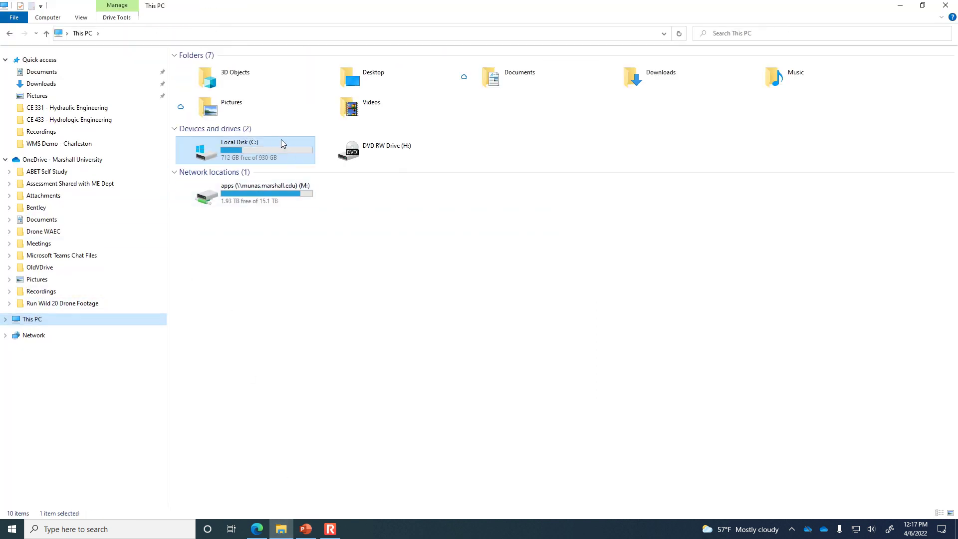
pyautogui.click(81, 18)
pyautogui.click(216, 42)
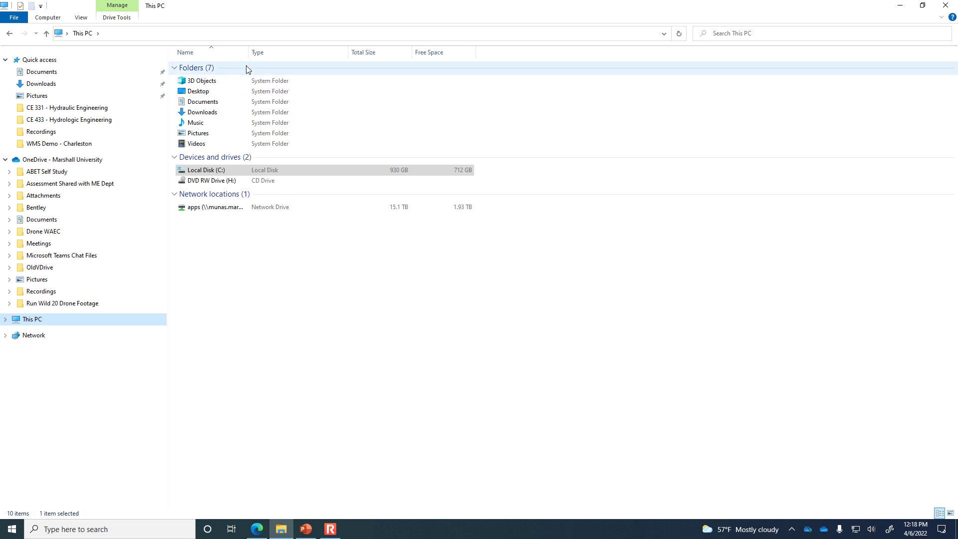
pyautogui.moveTo(247, 53); pyautogui.dragTo(352, 56)
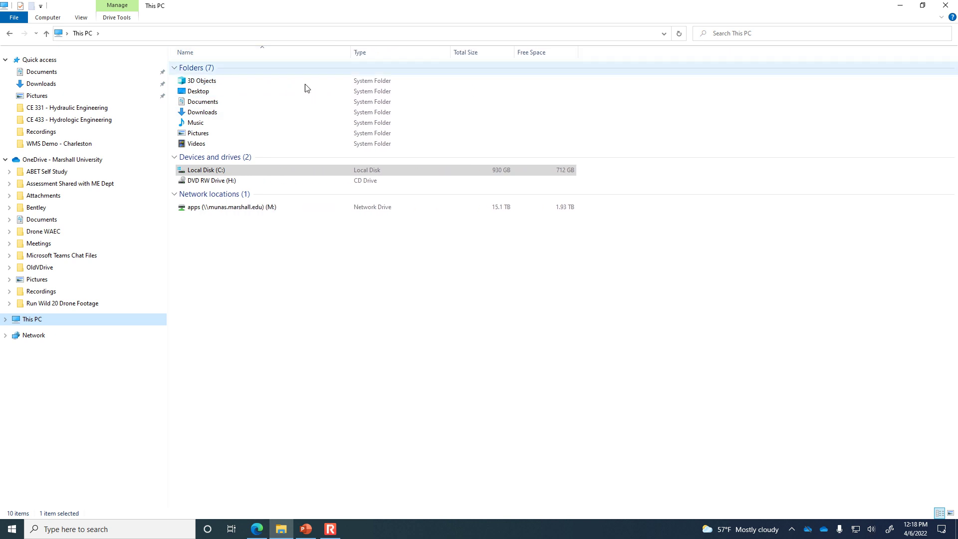
# Step: Look through the C: drive, its Users folder with the presenter's profile folder, and the Documents folder
pyautogui.click(218, 173)
pyautogui.doubleClick(218, 175)
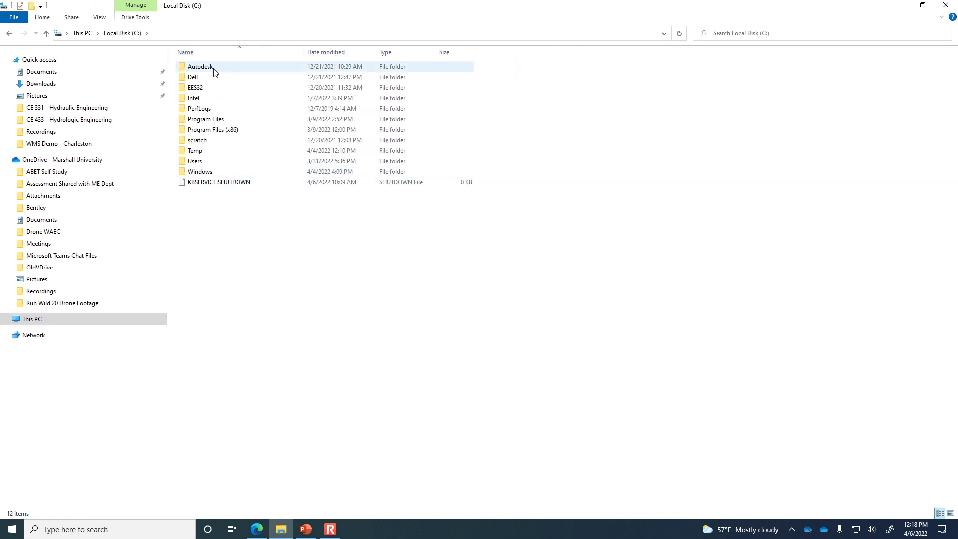
pyautogui.click(900, 5)
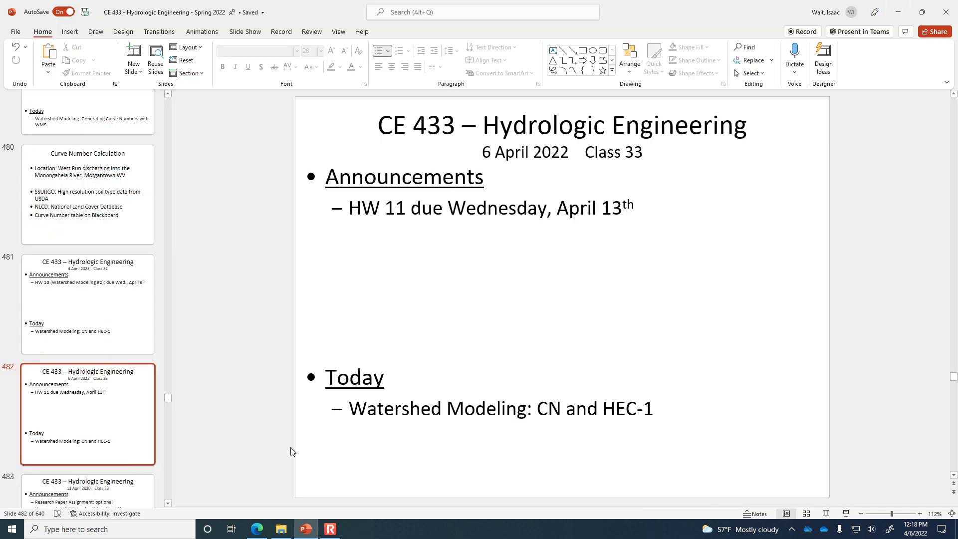
pyautogui.click(279, 525)
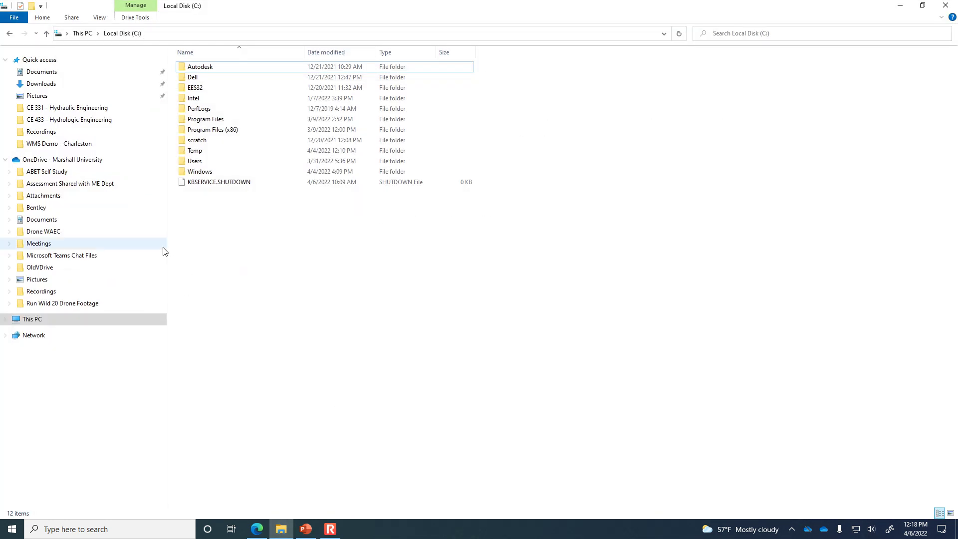
pyautogui.doubleClick(199, 161)
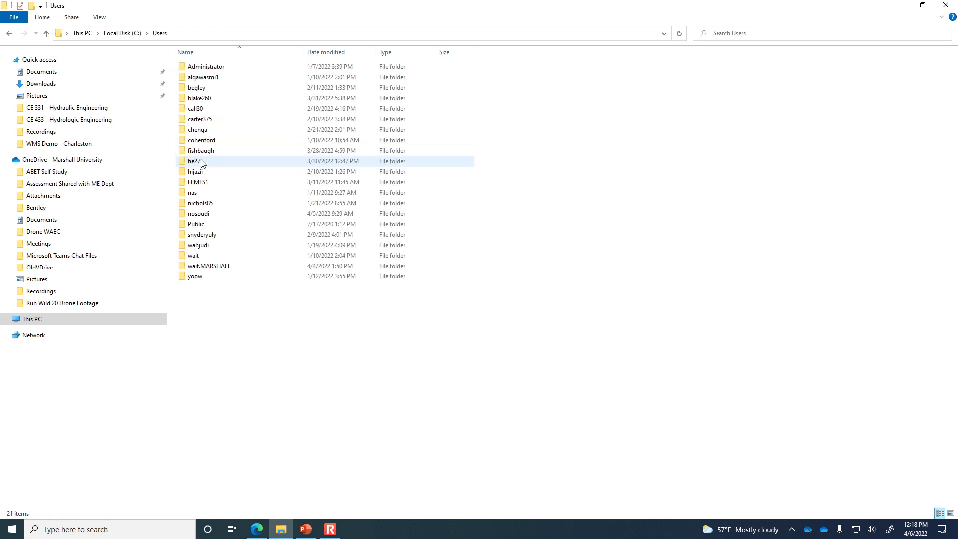
pyautogui.doubleClick(200, 256)
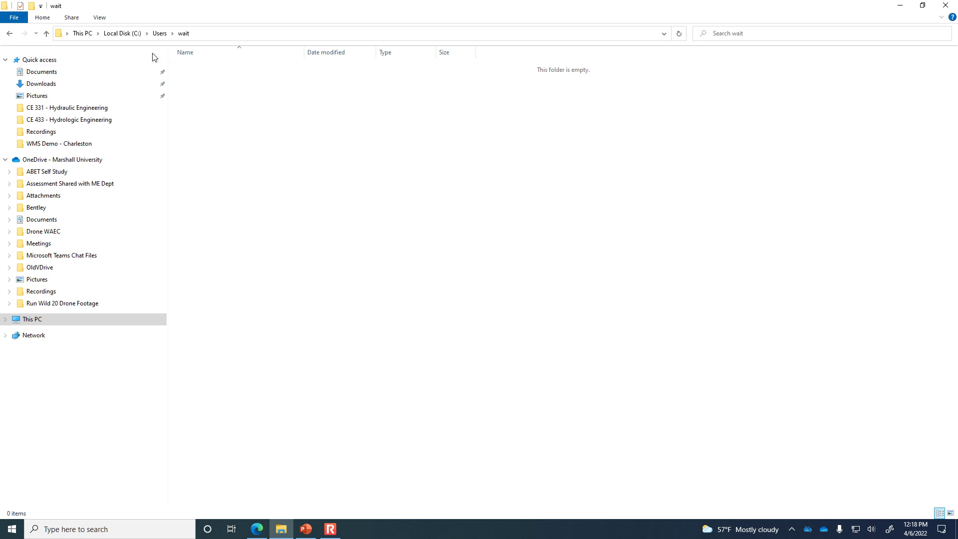
pyautogui.click(160, 33)
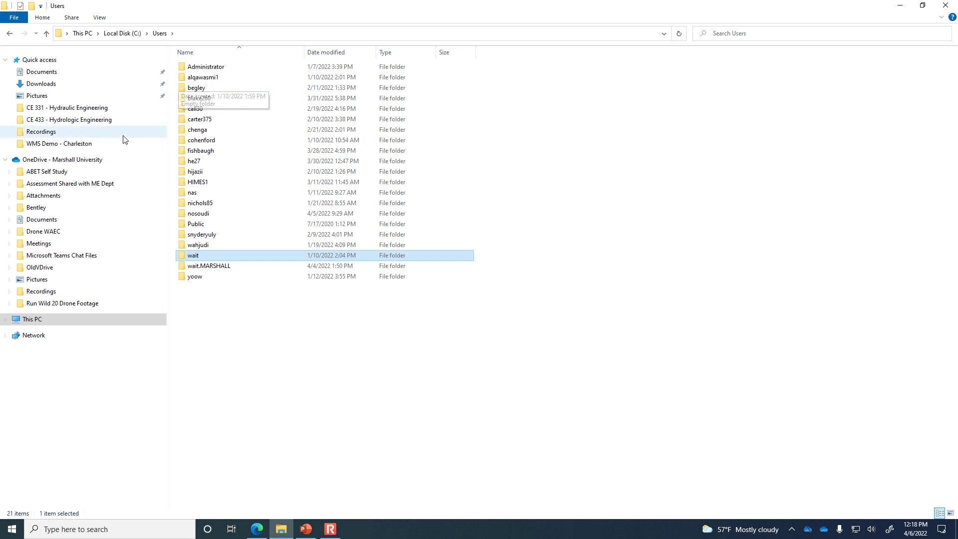
pyautogui.click(52, 73)
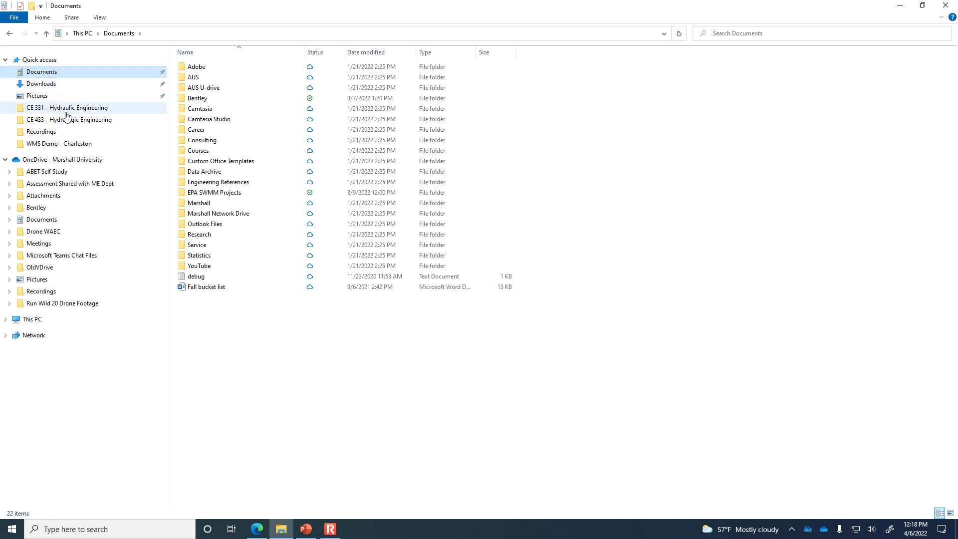
# Step: Create a folder named "WMS files" directly on the Local Disk (C:) and open it
pyautogui.click(282, 529)
pyautogui.click(283, 531)
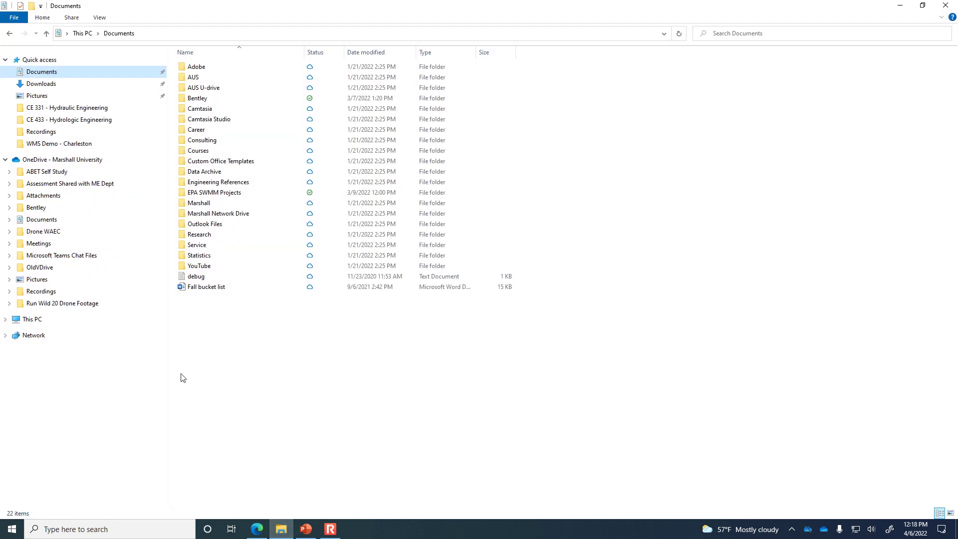
pyautogui.click(38, 323)
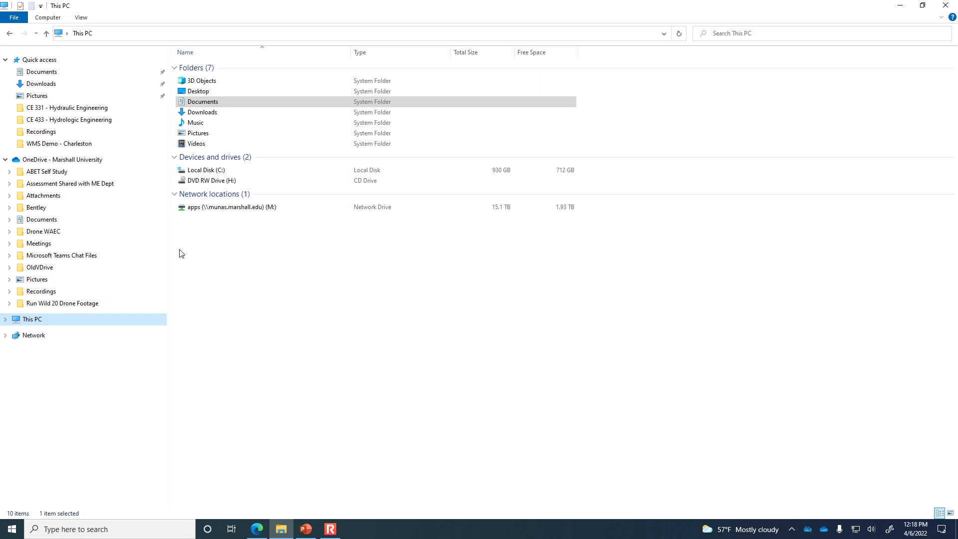
pyautogui.doubleClick(202, 168)
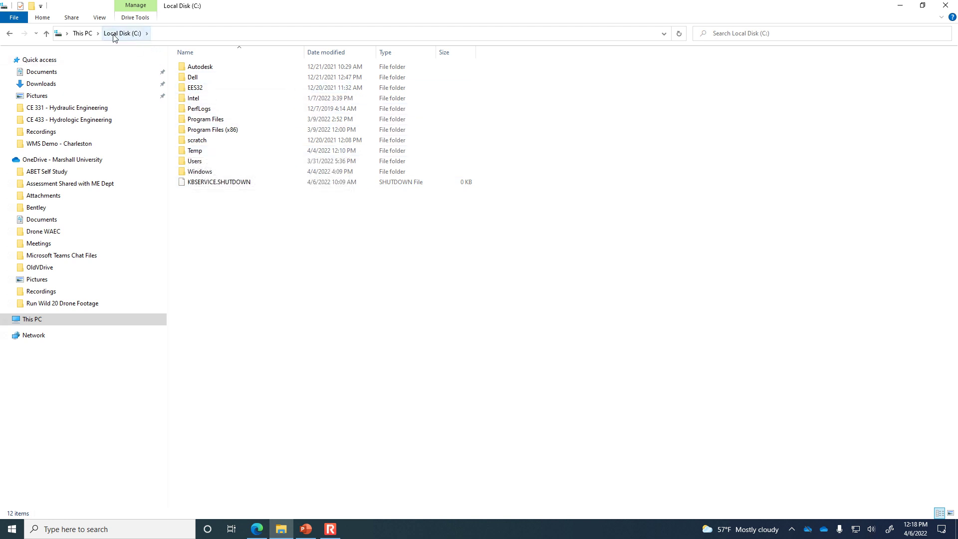
pyautogui.rightClick(210, 251)
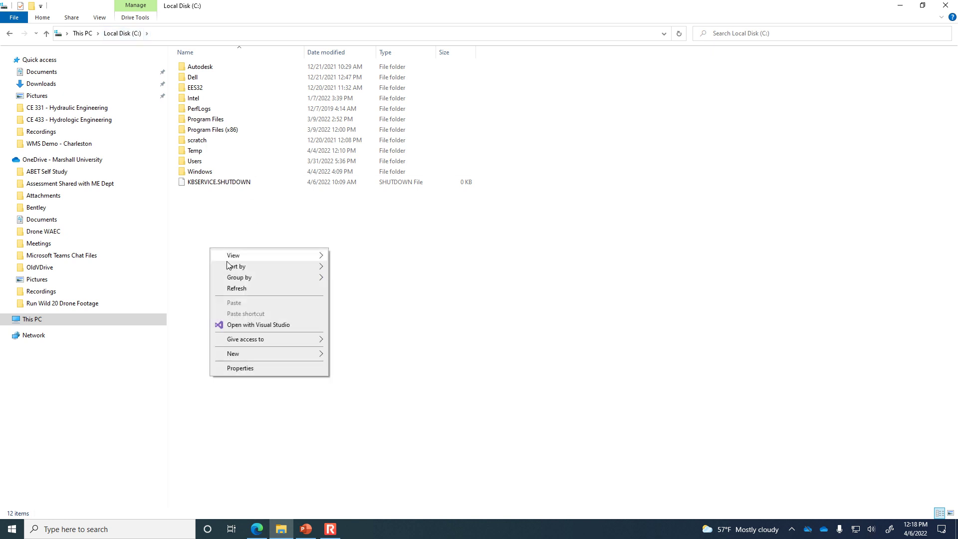
pyautogui.moveTo(249, 355)
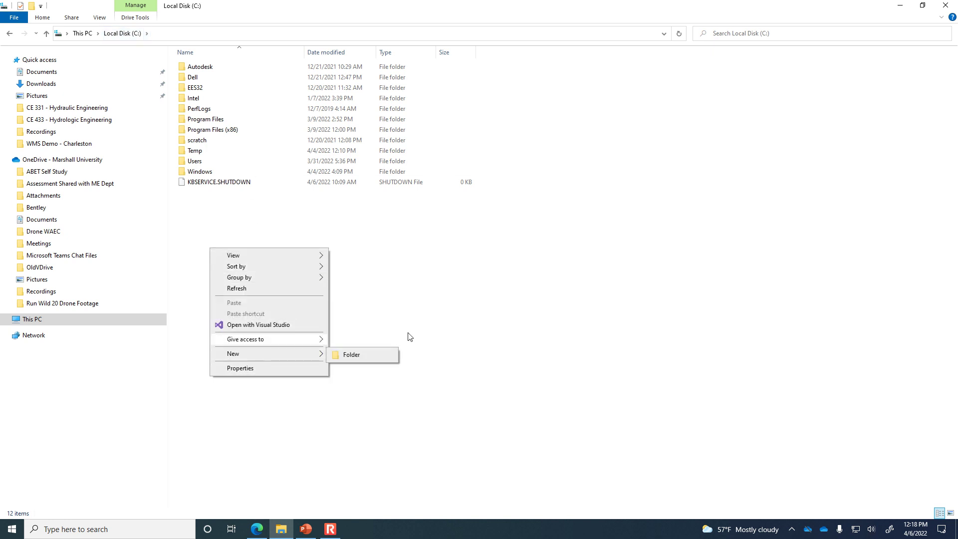
pyautogui.click(383, 356)
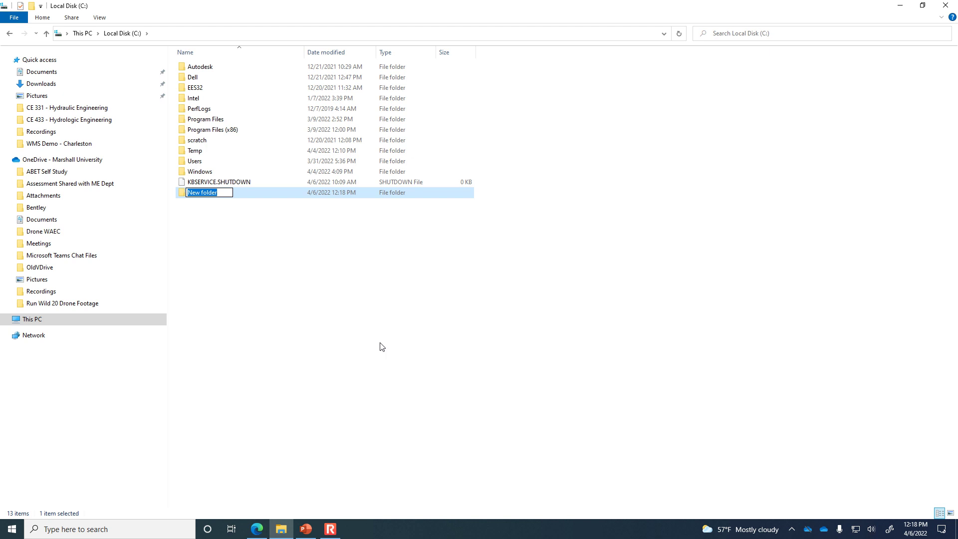
pyautogui.write('WMS files')
pyautogui.press('Return')
pyautogui.press('Return')
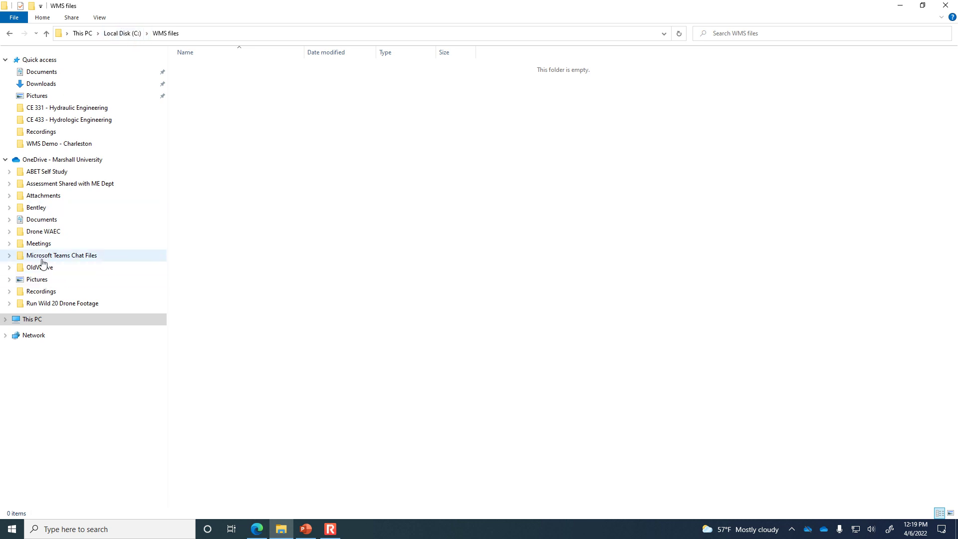
# Step: Check the storage location in the properties of the Documents folder in File Explorer, and close the properties
pyautogui.click(305, 529)
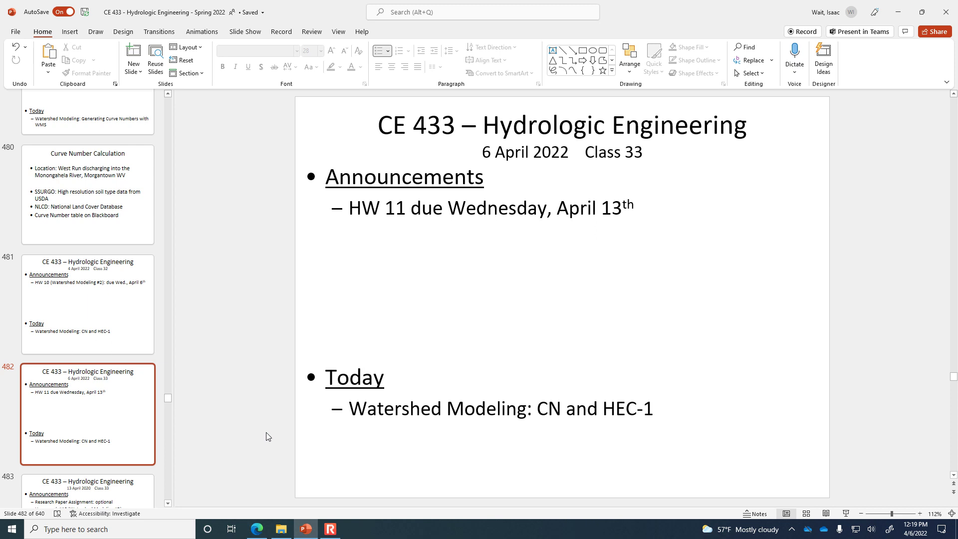
pyautogui.click(281, 529)
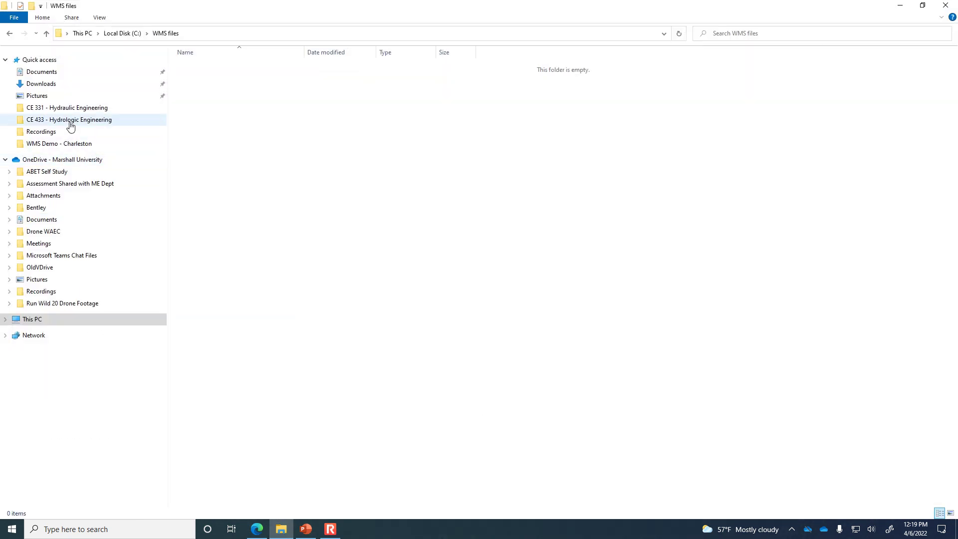
pyautogui.click(52, 76)
pyautogui.rightClick(51, 75)
pyautogui.click(114, 299)
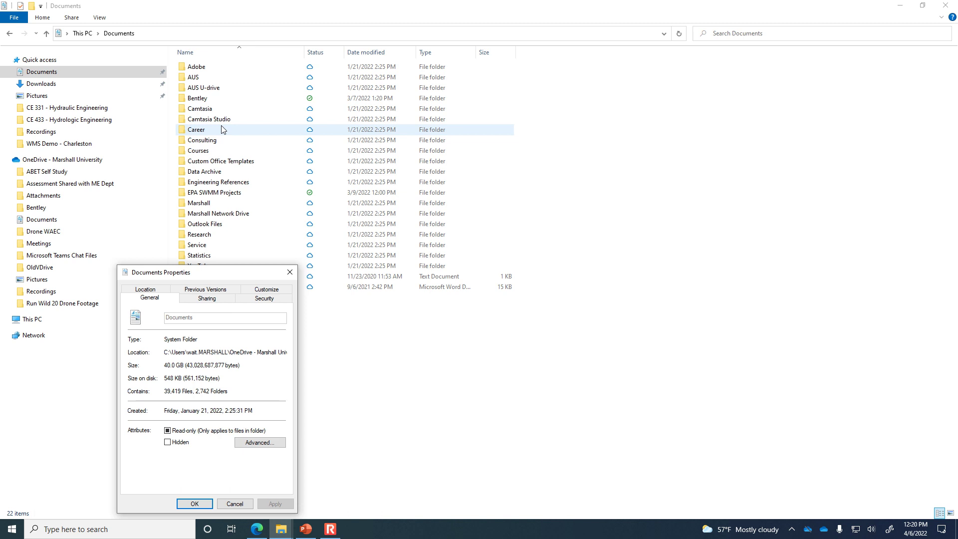
pyautogui.click(290, 273)
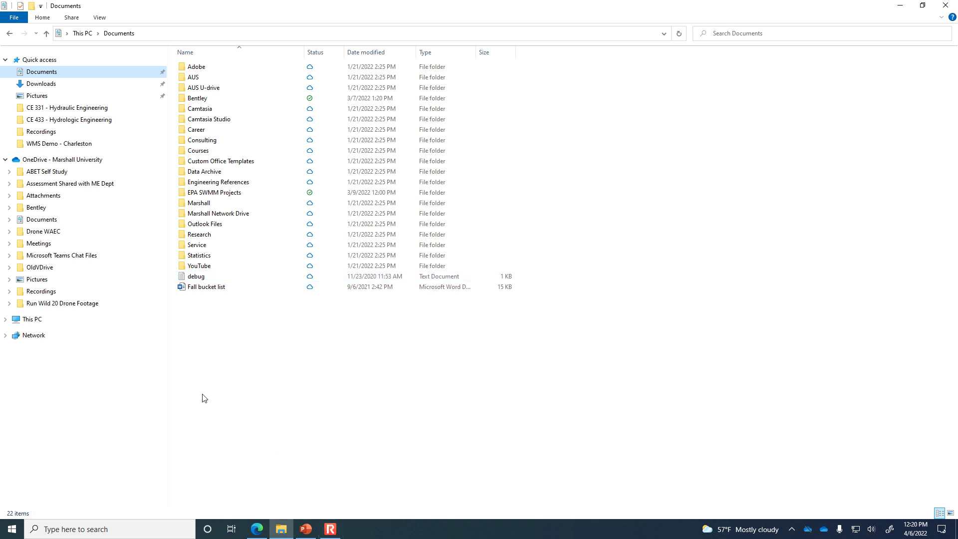
# Step: Switch to PowerPoint, show the current class slide full screen and end the slide show
pyautogui.click(306, 530)
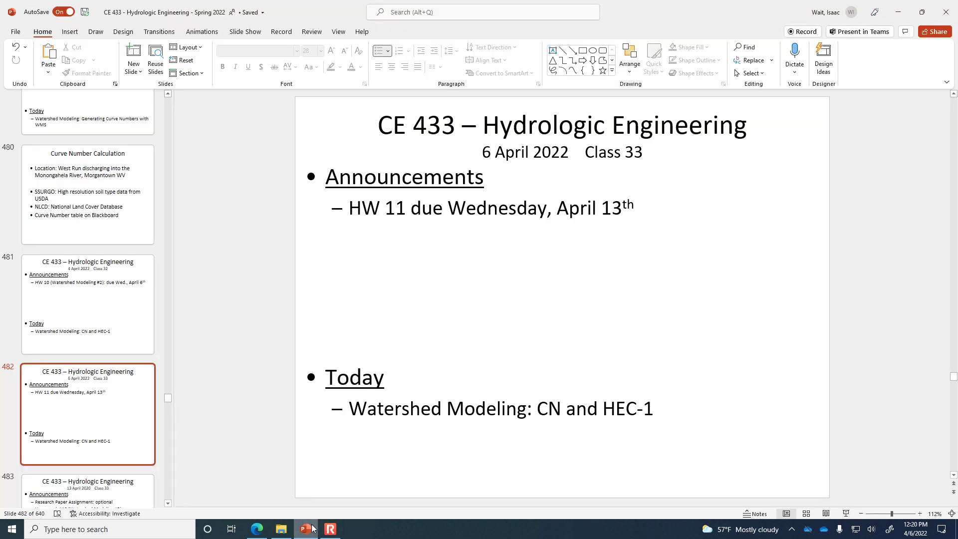
pyautogui.click(846, 514)
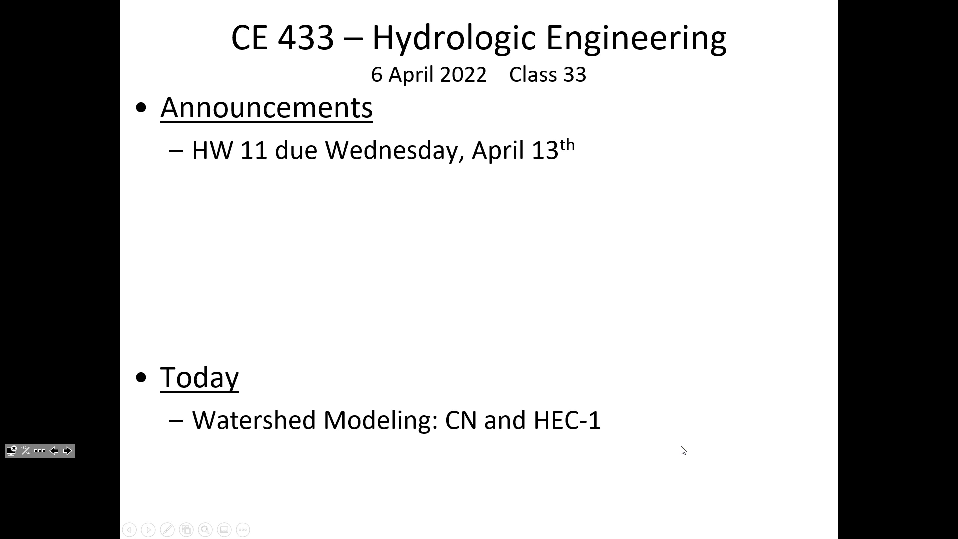
pyautogui.press('Escape')
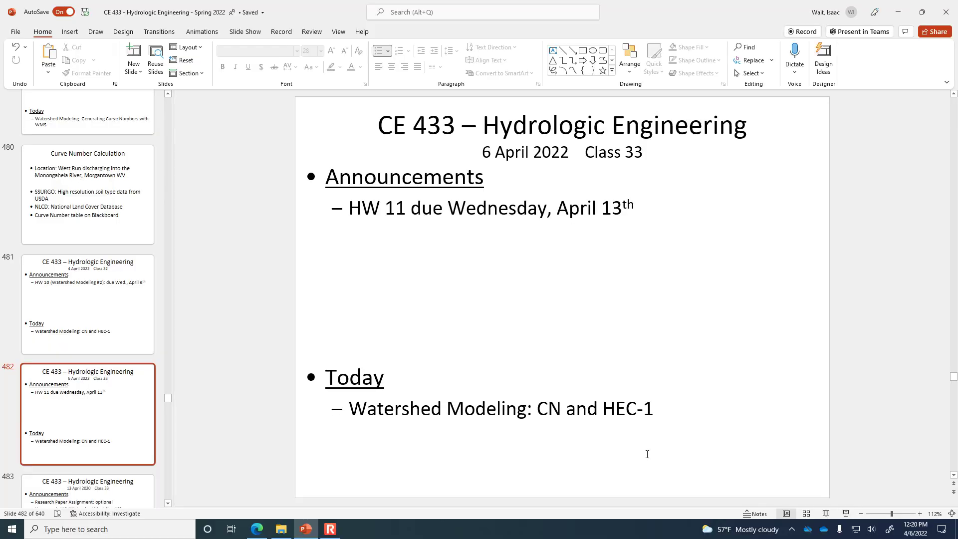
# Step: Switch to Edge, examine Grapevine Branch around Bozhi's Gym Nest on the Google map, and return to PowerPoint
pyautogui.click(256, 529)
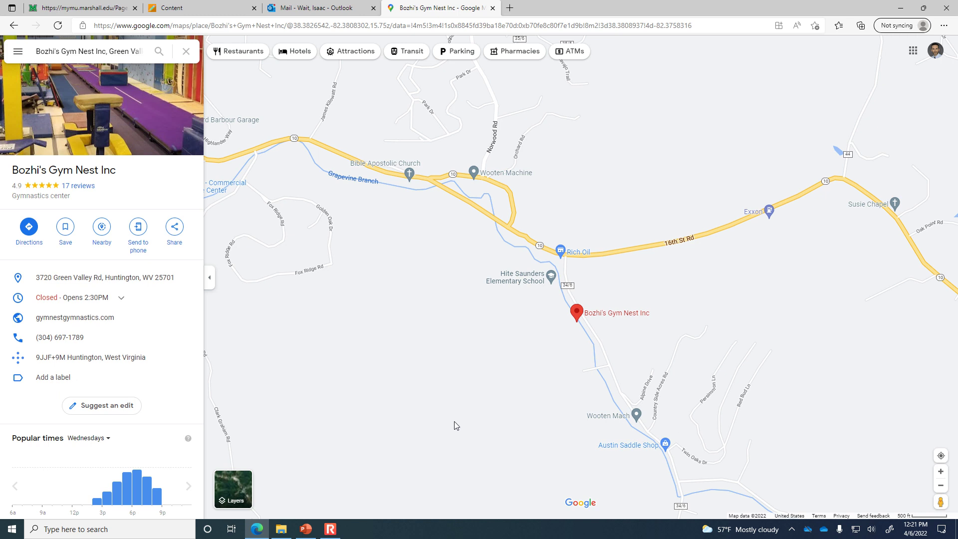
pyautogui.scroll(2, 505, 347)
pyautogui.scroll(4, 725, 325)
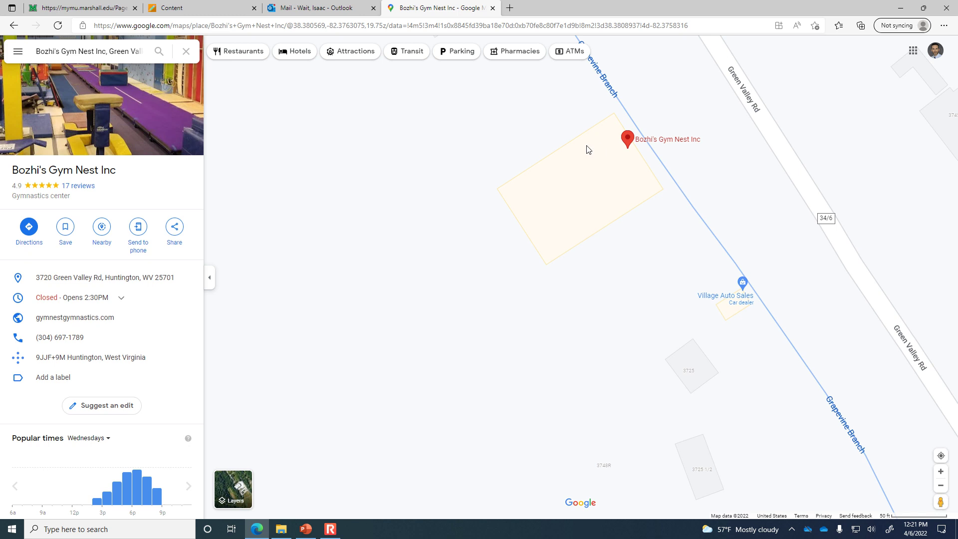
pyautogui.moveTo(779, 428); pyautogui.dragTo(546, 261)
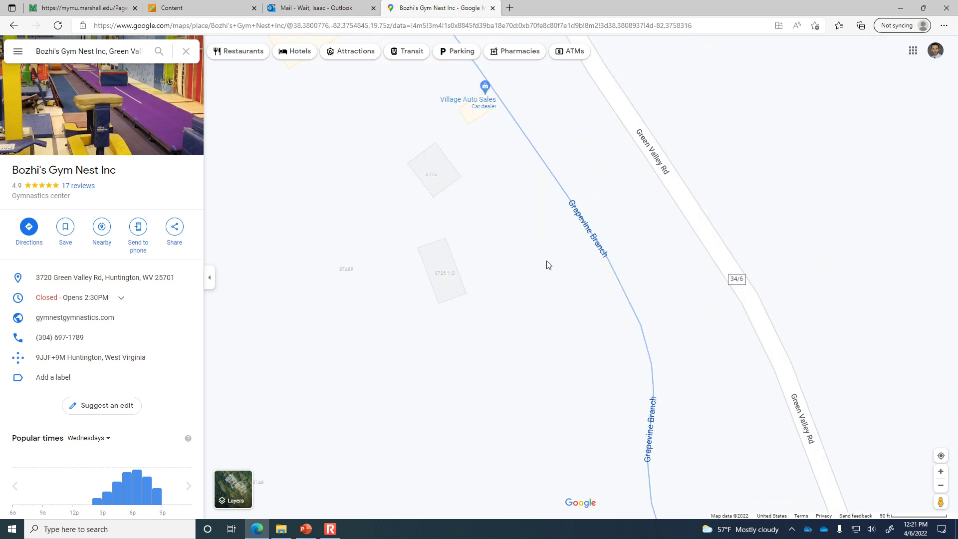
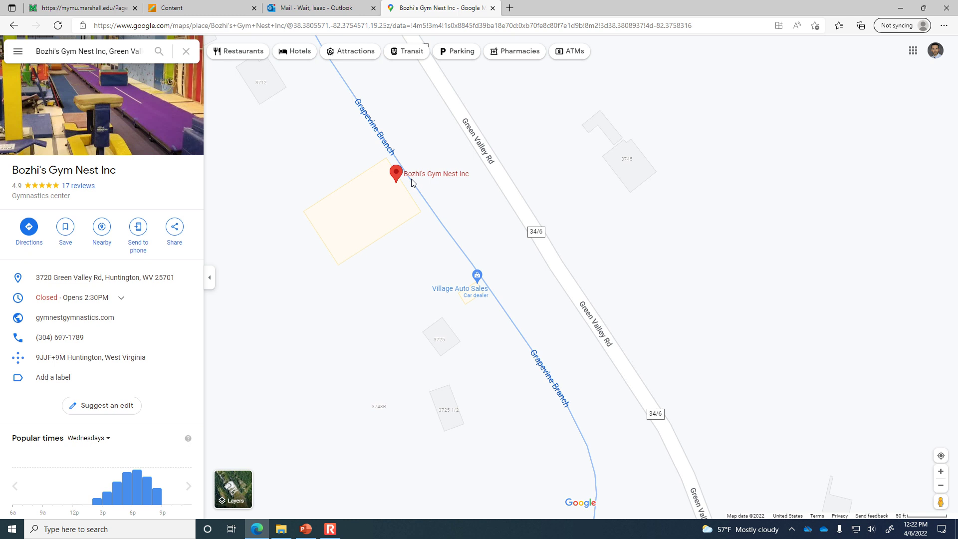
pyautogui.click(307, 532)
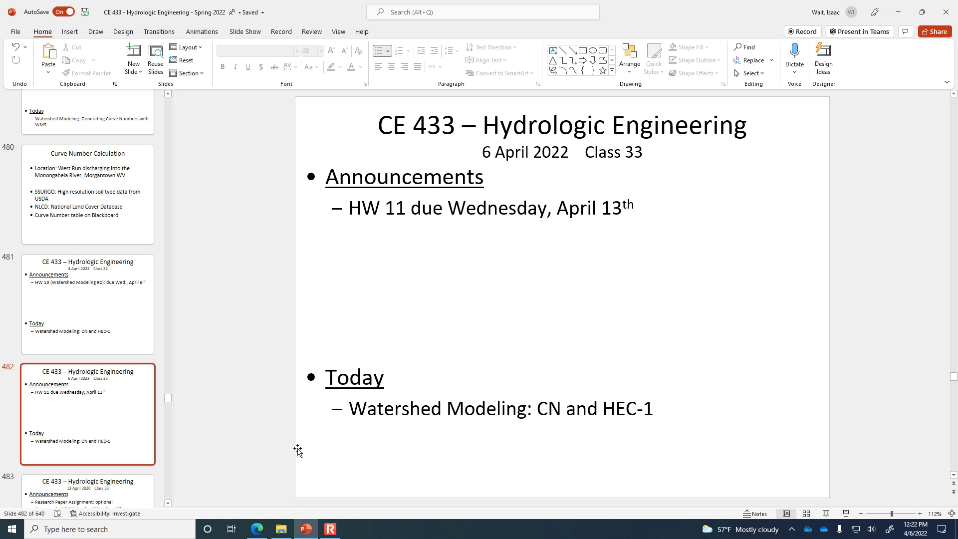
# Step: Launch WMS 11.1 64-bit and open the hydrologic modeling wizard at its Project Filename page
pyautogui.moveTo(322, 532)
pyautogui.moveTo(282, 533)
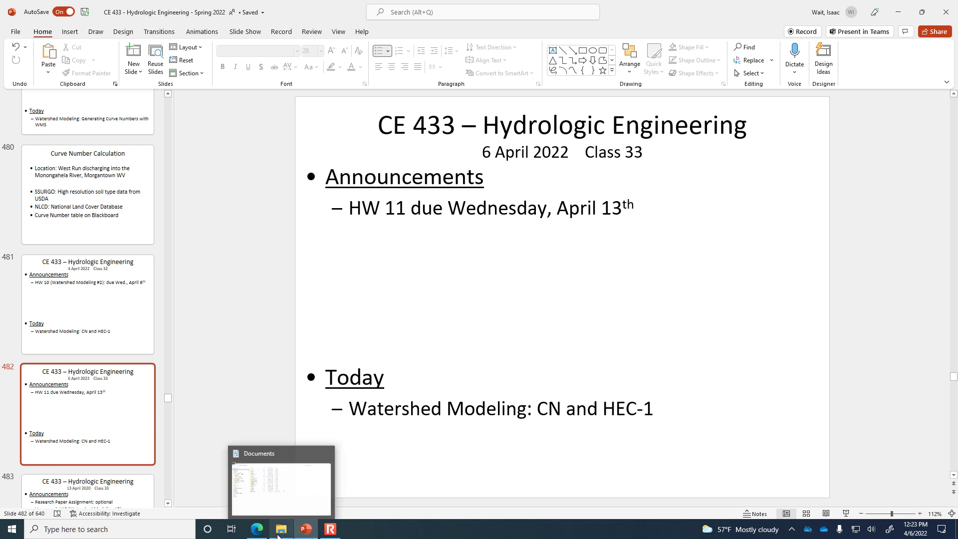
pyautogui.click(12, 530)
pyautogui.write('wms')
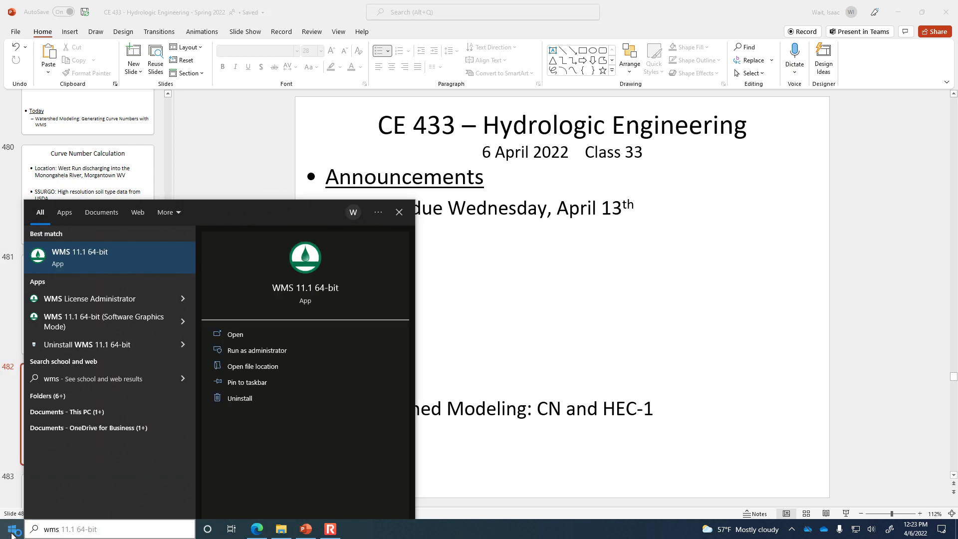
pyautogui.press('Return')
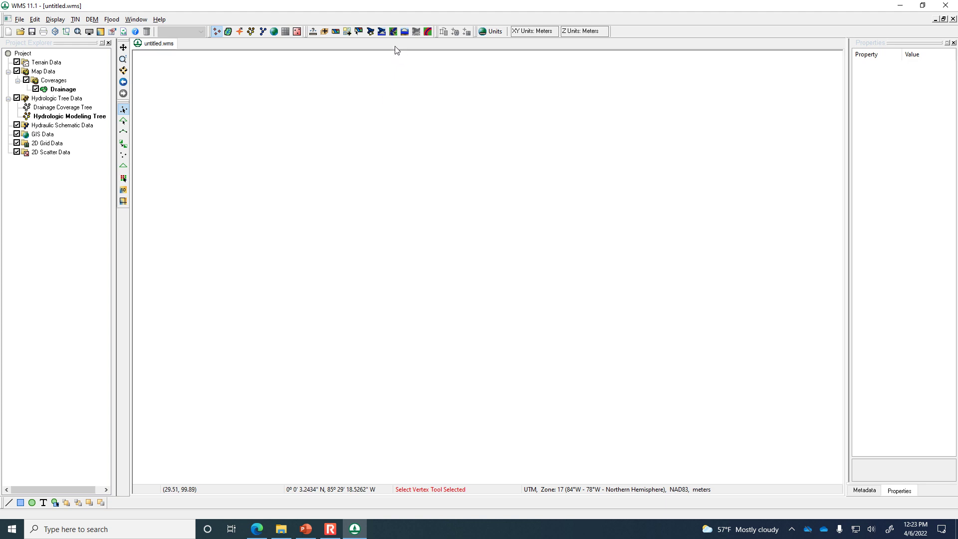
pyautogui.click(372, 32)
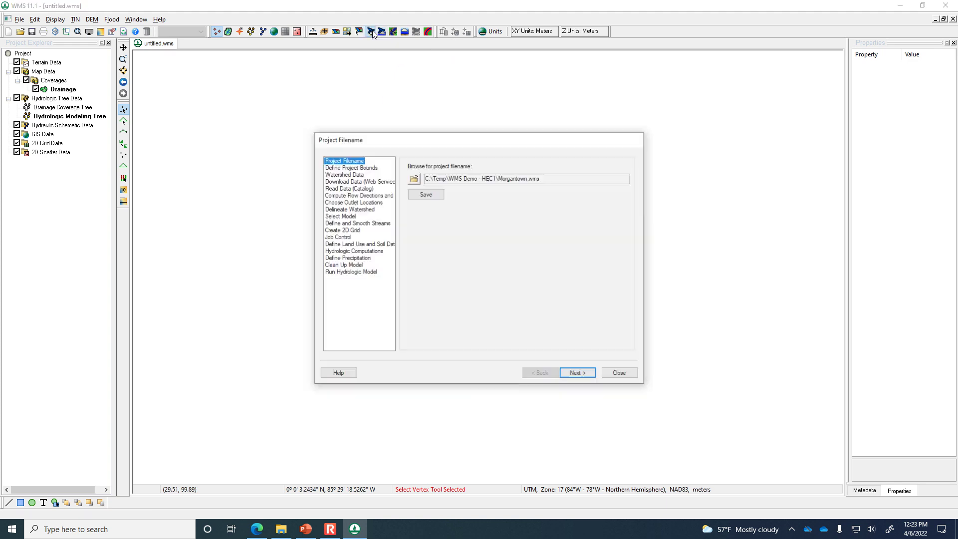
# Step: Browse for the project filename in C:\WMS files, create a Gym Nest folder there and open it
pyautogui.click(414, 179)
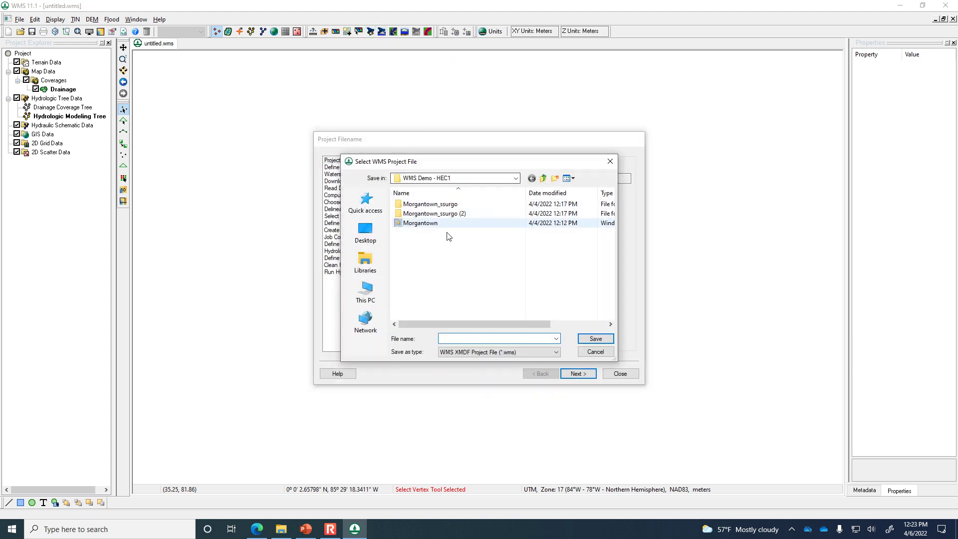
pyautogui.click(366, 292)
pyautogui.scroll(-5, 438, 274)
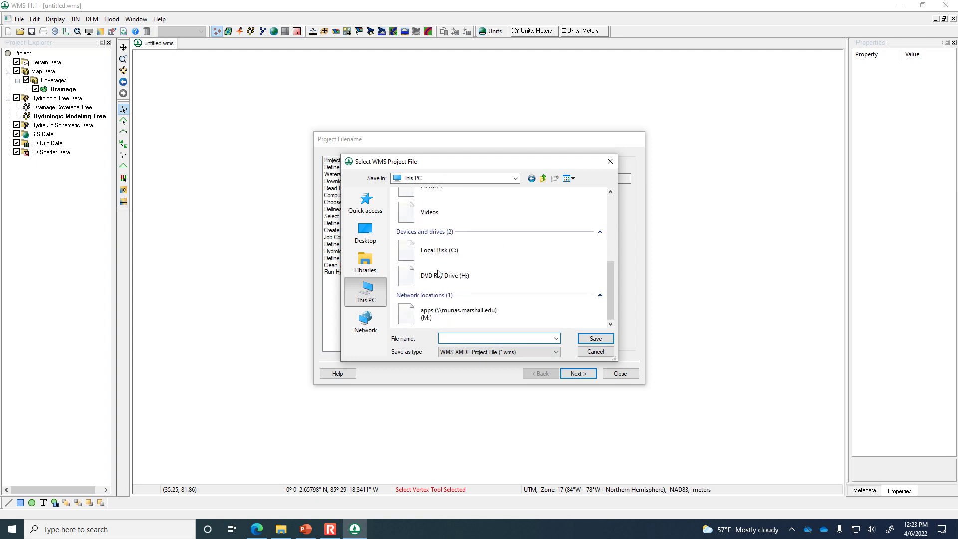
pyautogui.doubleClick(438, 255)
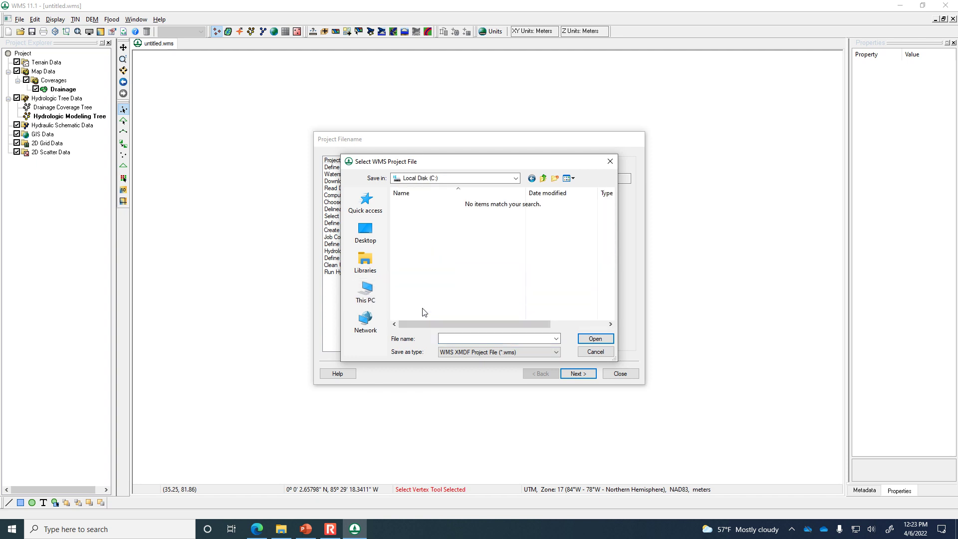
pyautogui.click(461, 338)
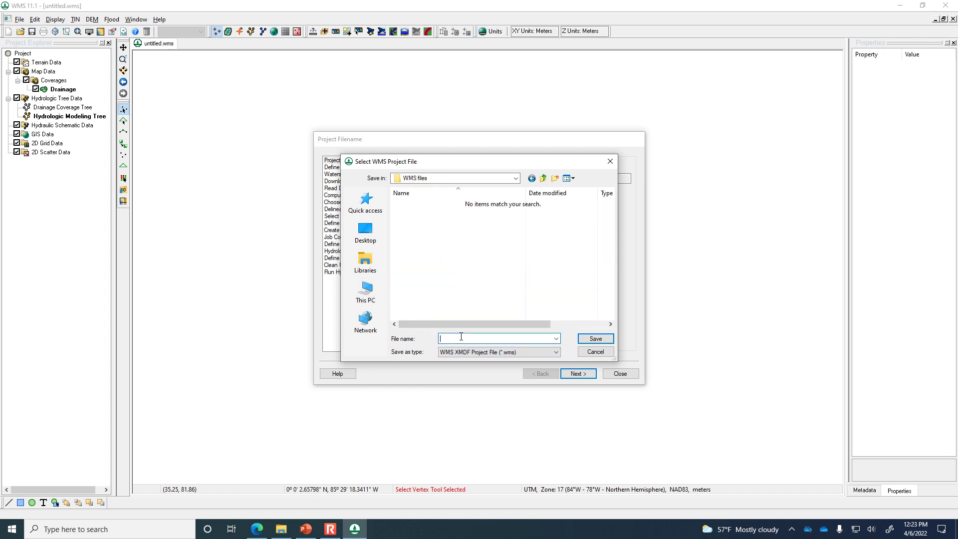
pyautogui.click(555, 178)
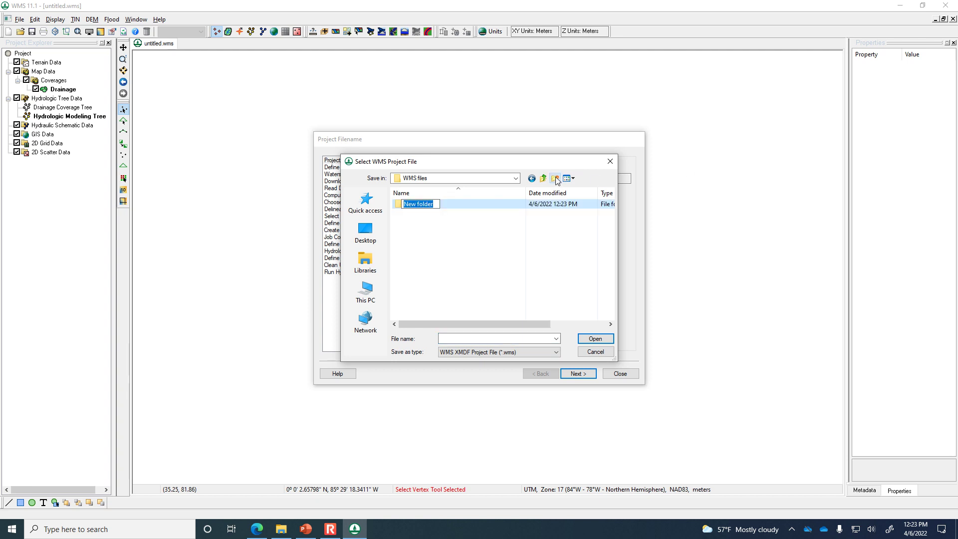
pyautogui.write('Gym Nest')
pyautogui.press('Return')
pyautogui.press('Return')
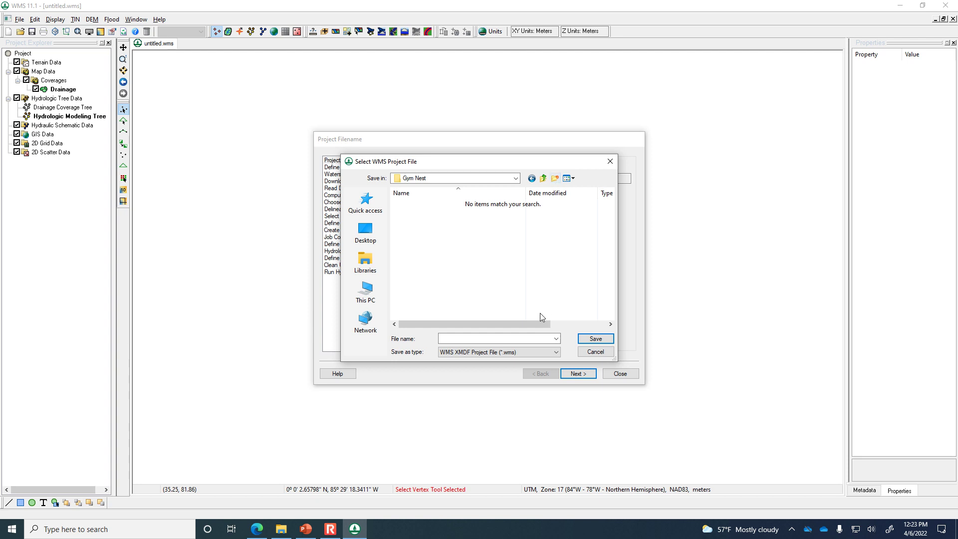
# Step: Name the project file gym-nest in the Gym Nest folder and save the project
pyautogui.click(527, 338)
pyautogui.write('gym-nest')
pyautogui.press('Return')
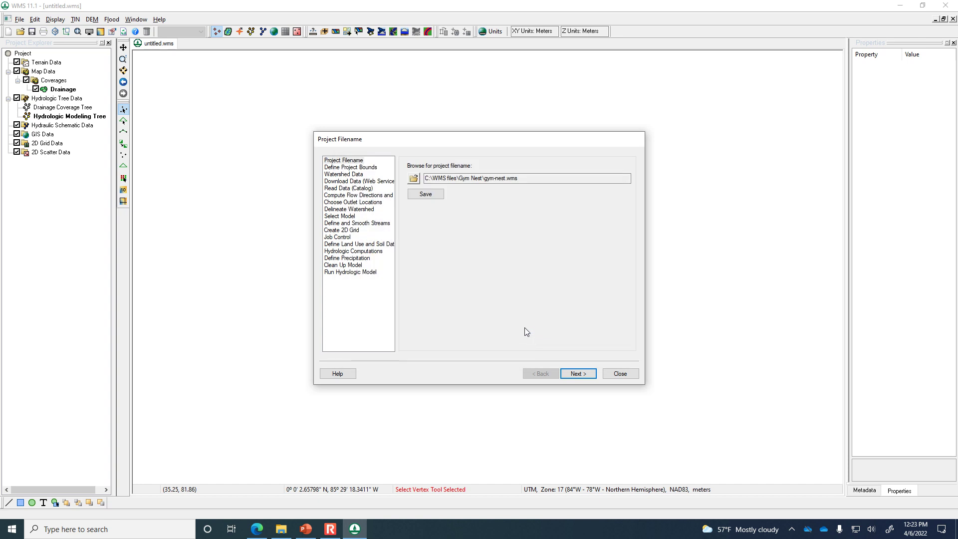
pyautogui.click(426, 195)
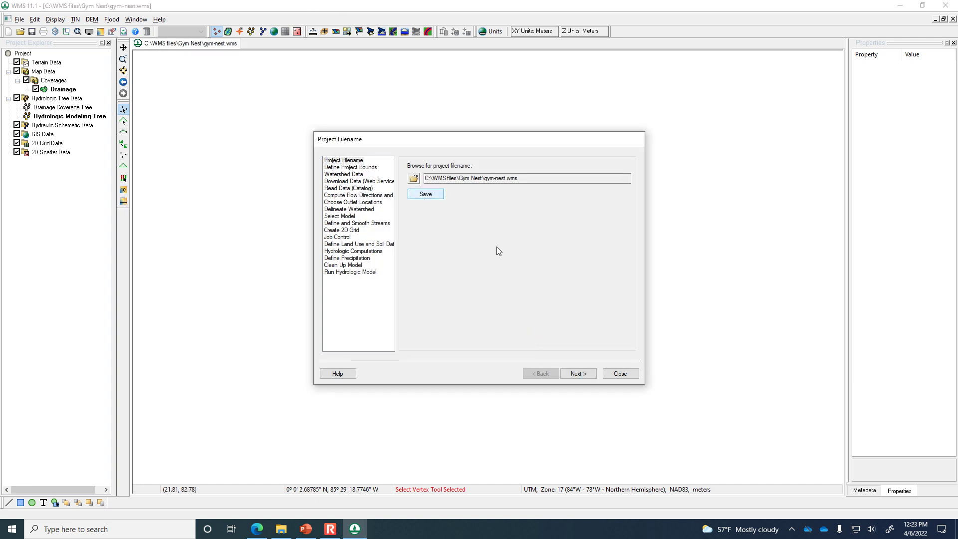
# Step: Start defining the project boundary in the Virtual Earth Map Locator and jump the map to huntington, wv
pyautogui.click(581, 375)
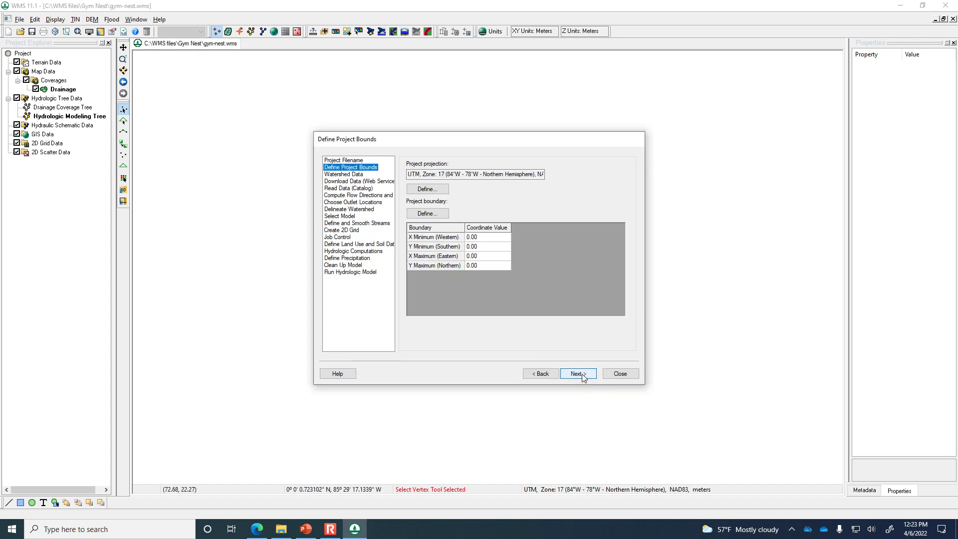
pyautogui.click(435, 215)
pyautogui.click(334, 61)
pyautogui.write('huntington, wv')
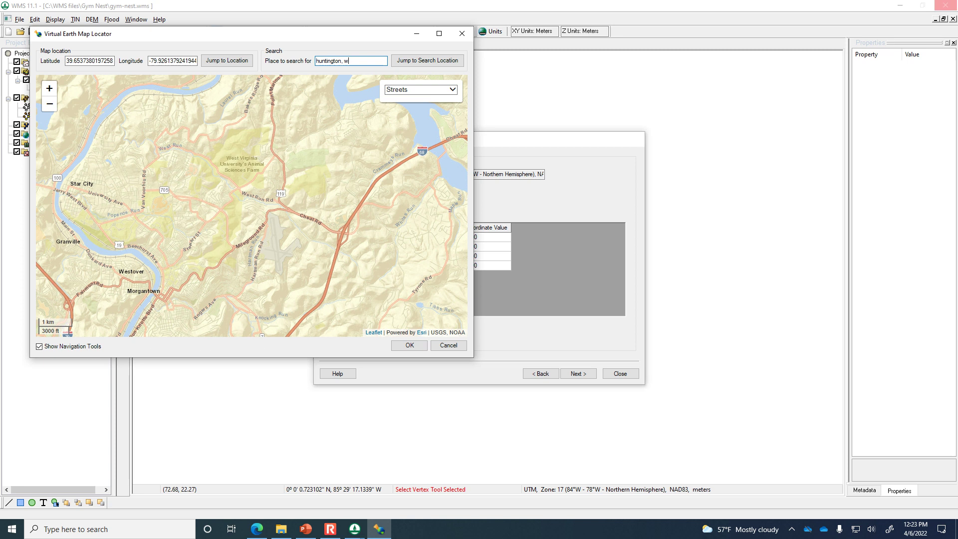
pyautogui.click(427, 60)
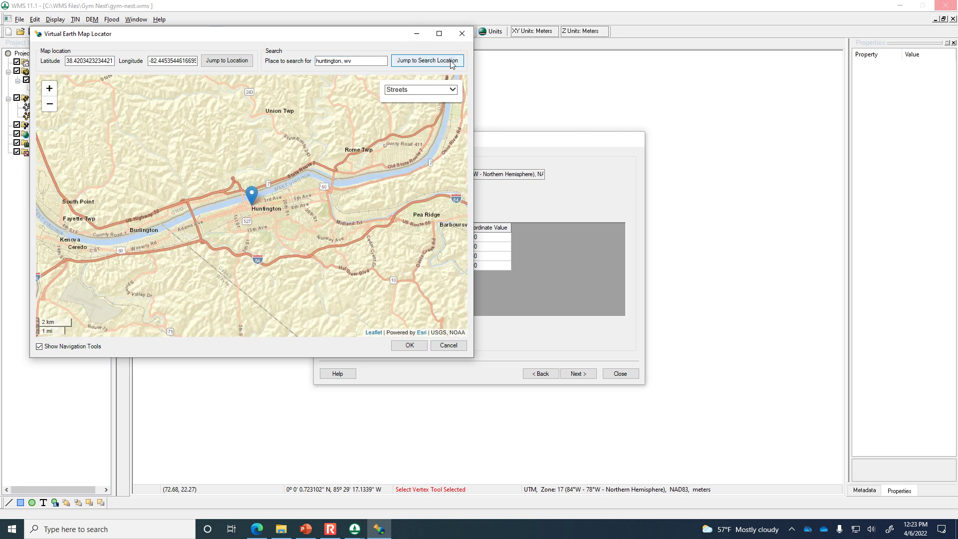
pyautogui.moveTo(287, 38); pyautogui.dragTo(523, 43)
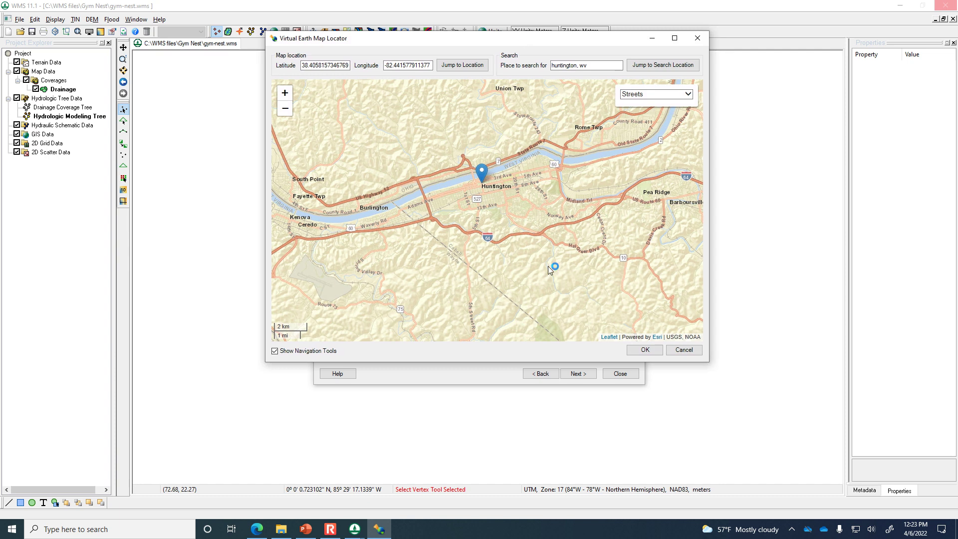
# Step: Examine the map southeast of Huntington, along Mt Union Rd, Hal Greer Blvd and Green Valley Rd, to locate the Gym Nest site
pyautogui.scroll(1, 548, 267)
pyautogui.scroll(1, 548, 267)
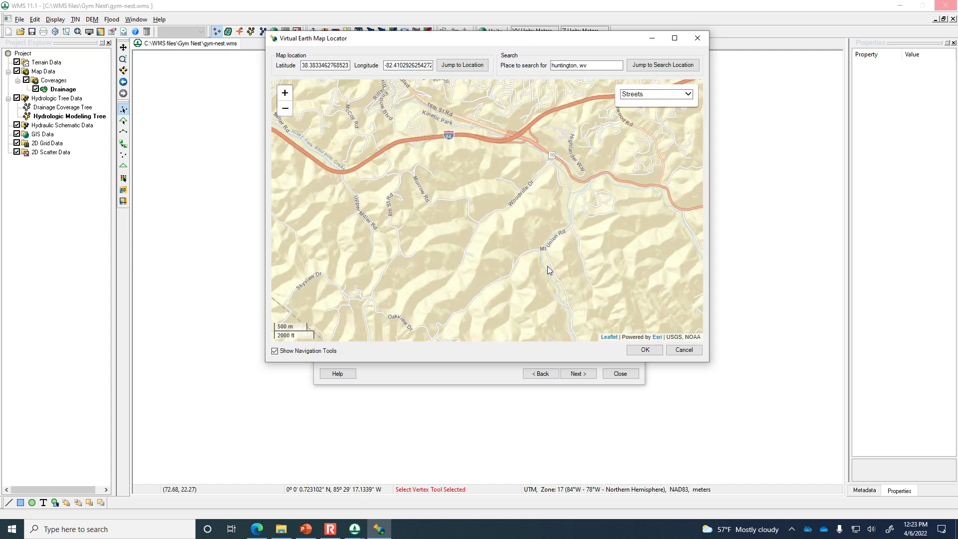
pyautogui.moveTo(377, 208); pyautogui.dragTo(474, 218)
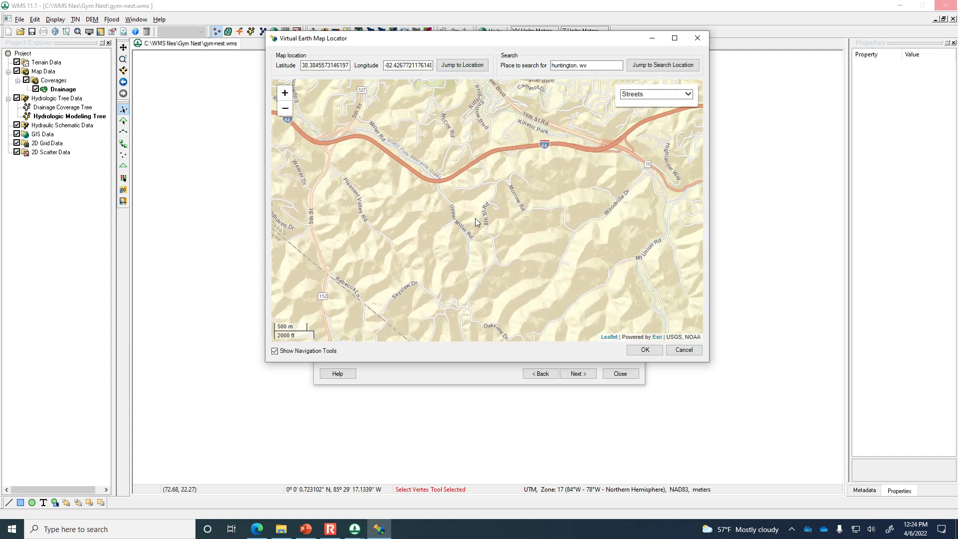
pyautogui.scroll(-1, 503, 246)
pyautogui.moveTo(495, 256); pyautogui.dragTo(402, 203)
pyautogui.scroll(1, 405, 202)
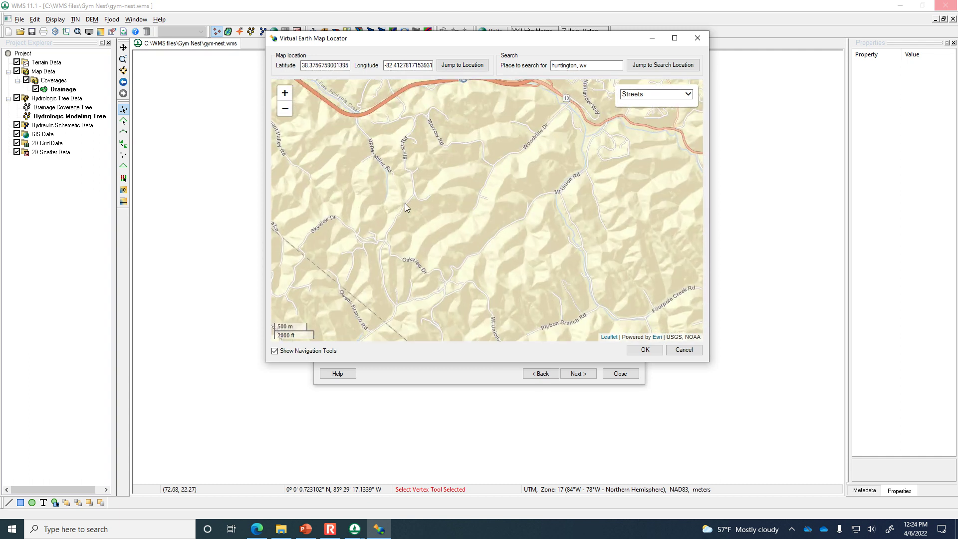
pyautogui.moveTo(519, 241); pyautogui.dragTo(400, 223)
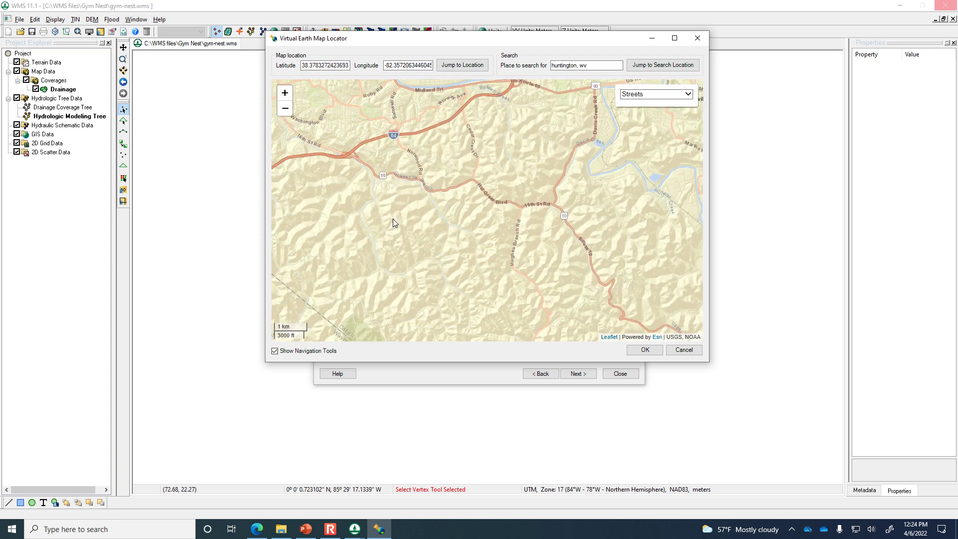
pyautogui.moveTo(350, 158); pyautogui.dragTo(438, 191)
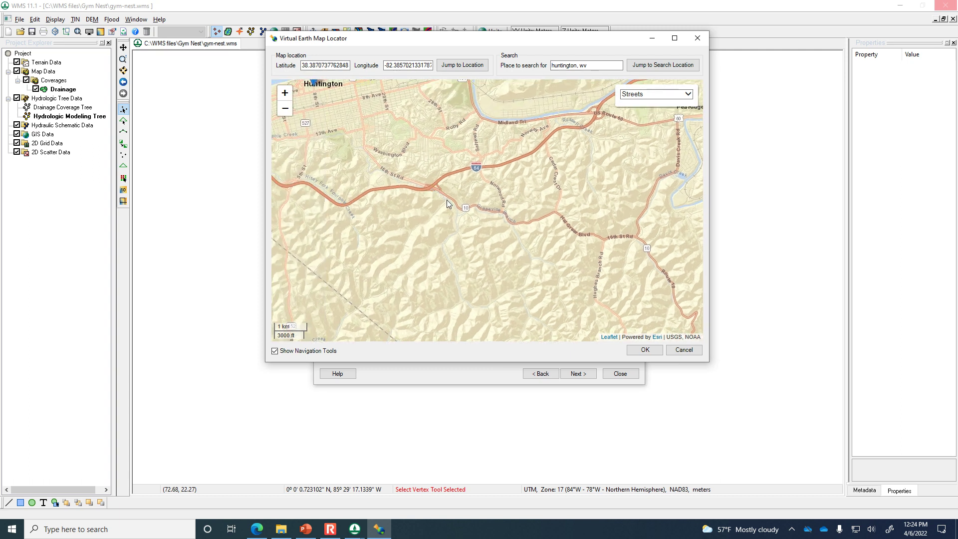
pyautogui.scroll(1, 496, 250)
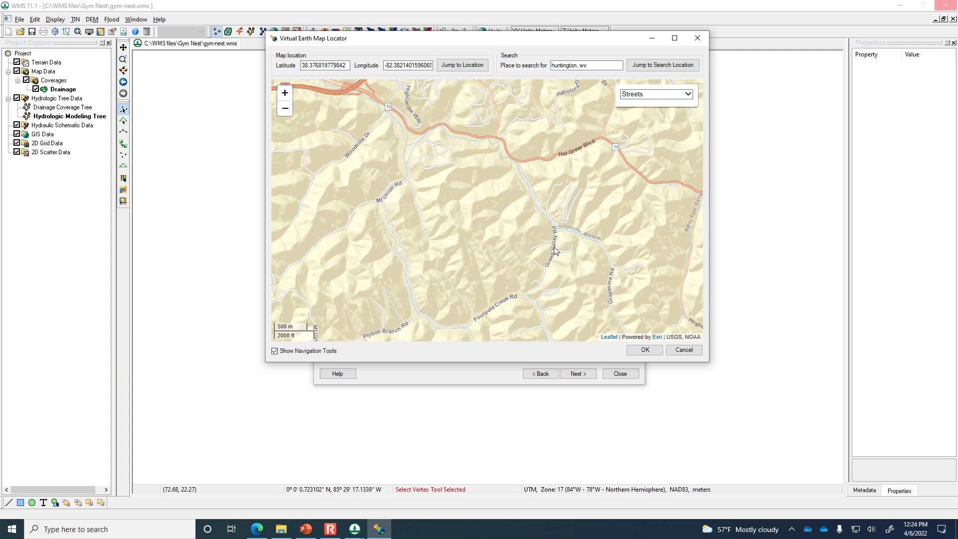
pyautogui.moveTo(524, 202); pyautogui.dragTo(438, 180)
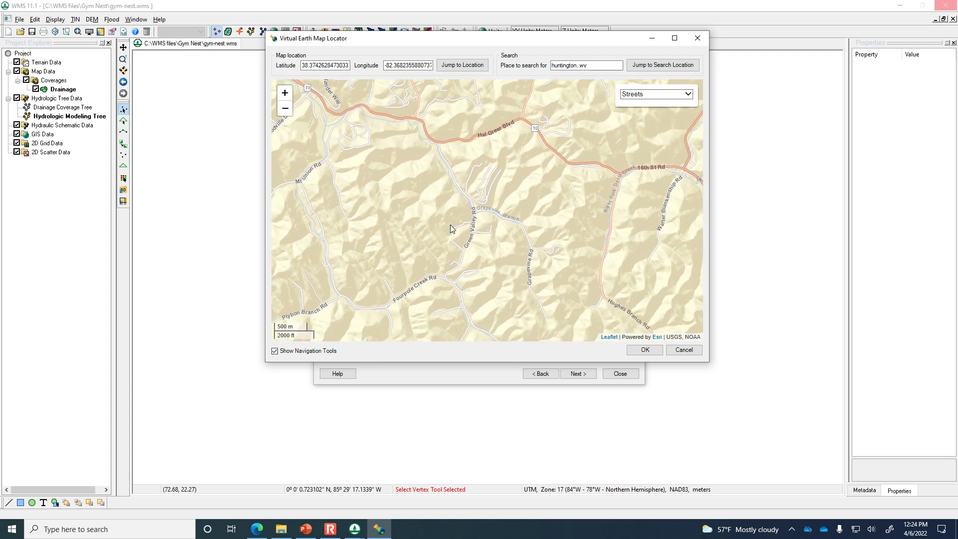
pyautogui.scroll(1, 450, 225)
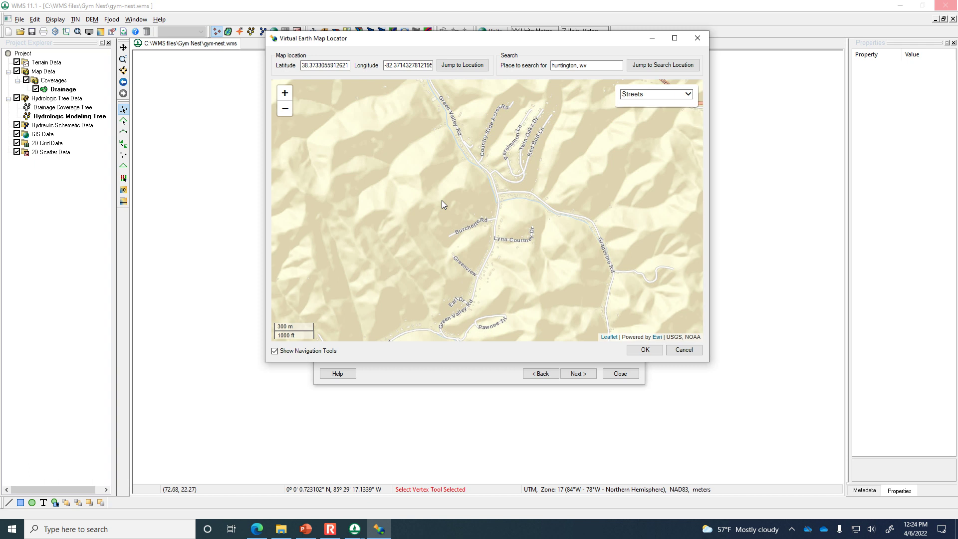
pyautogui.moveTo(424, 197); pyautogui.dragTo(467, 279)
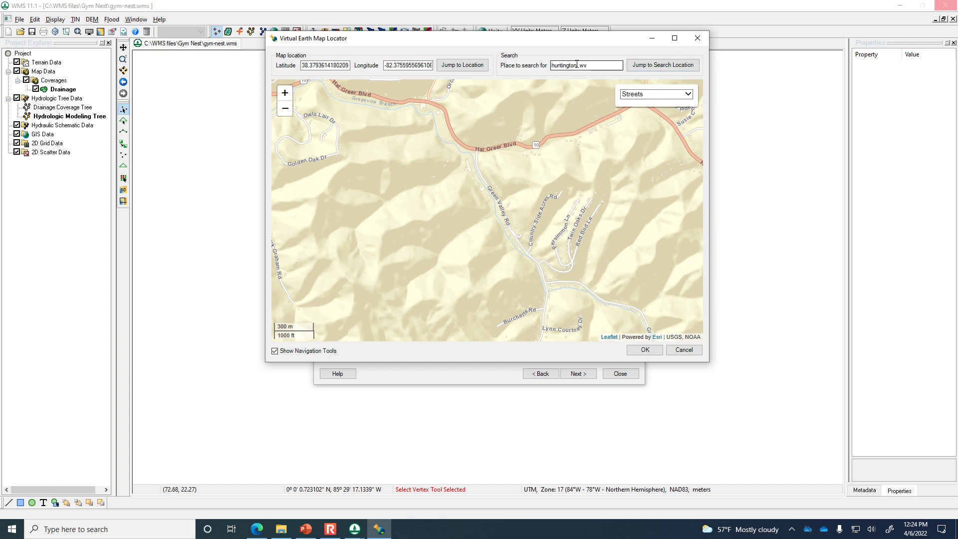
pyautogui.moveTo(523, 204); pyautogui.dragTo(515, 227)
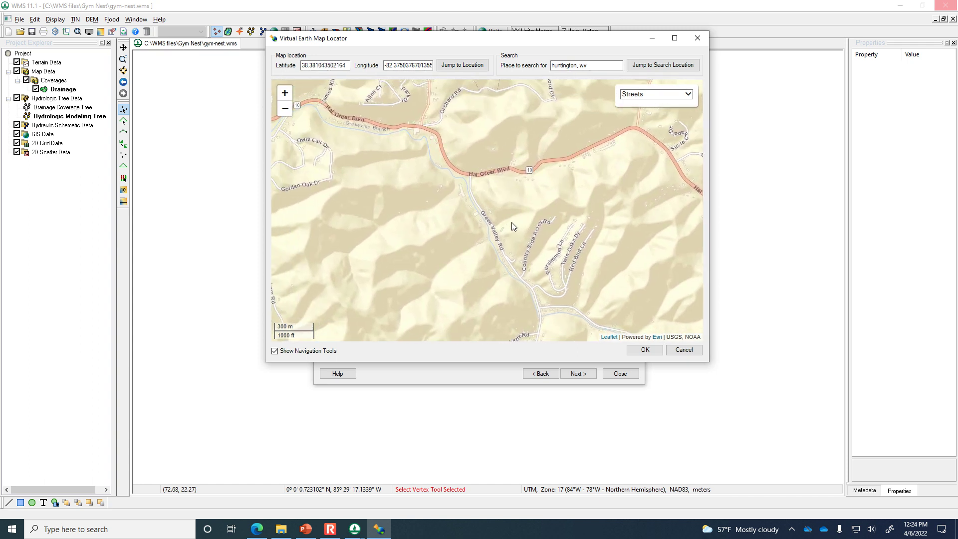
# Step: Jump the map to bozhi's gym nest, frame the surrounding Grapevine Branch area and accept it as the project boundary
pyautogui.moveTo(594, 65); pyautogui.dragTo(549, 66)
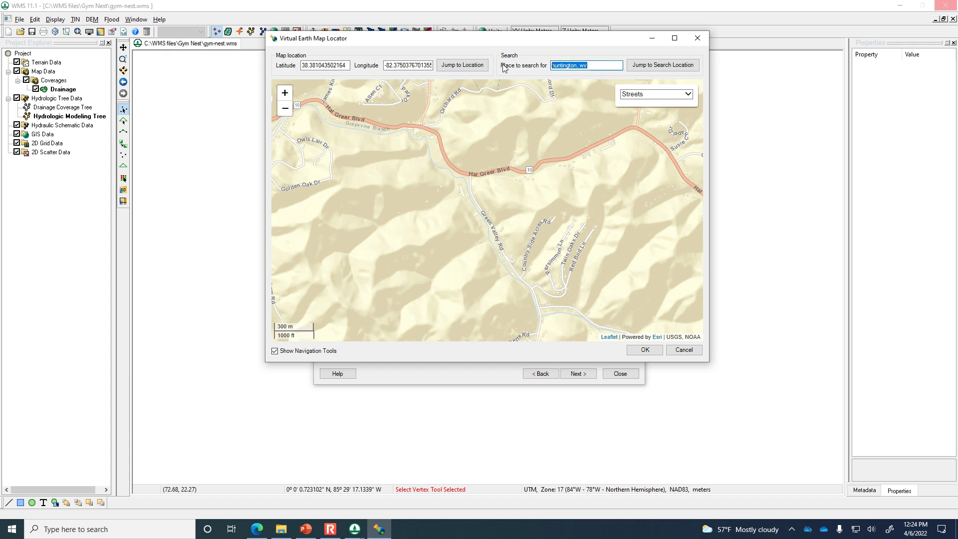
pyautogui.write("bozhi's gym nest")
pyautogui.click(683, 66)
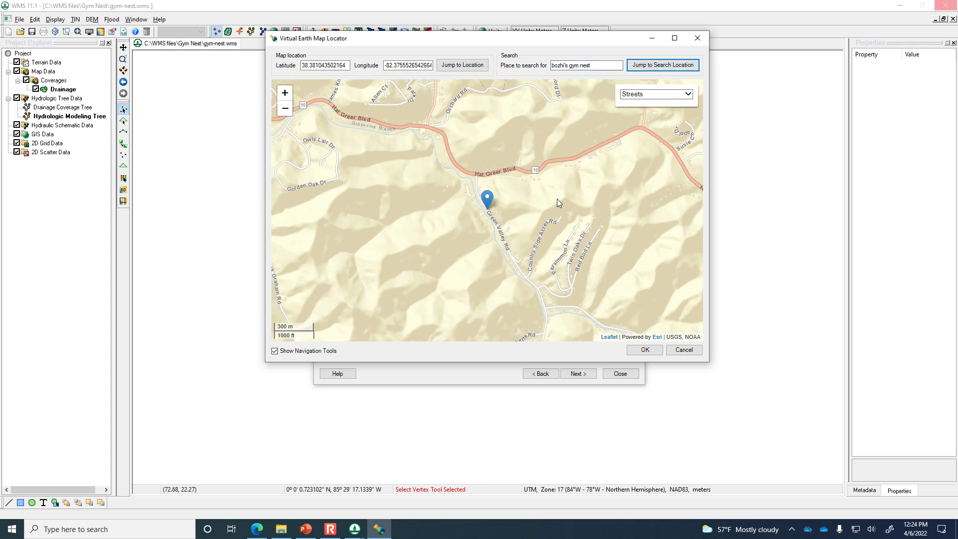
pyautogui.moveTo(515, 225); pyautogui.dragTo(445, 208)
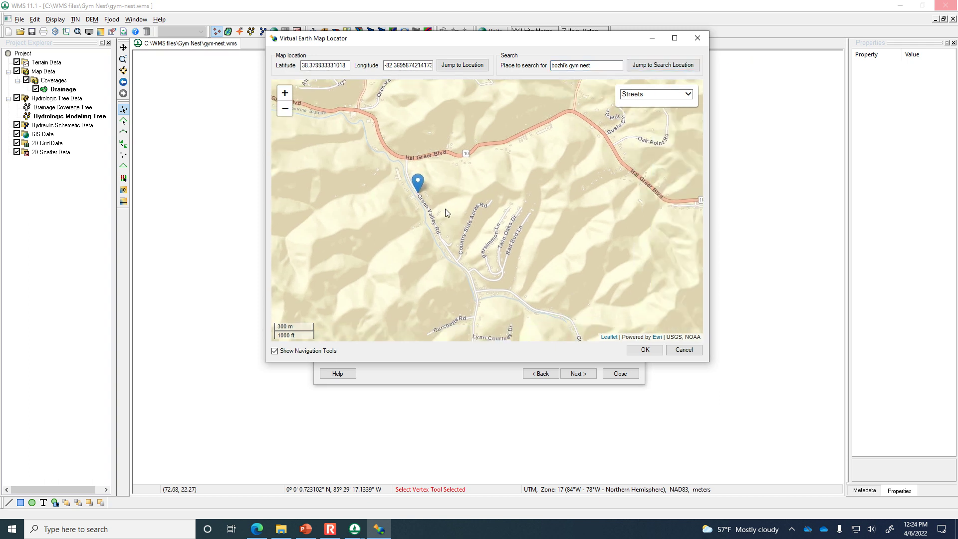
pyautogui.scroll(-1, 446, 209)
pyautogui.moveTo(463, 224)
pyautogui.mouseDown()
pyautogui.moveTo(496, 228)
pyautogui.moveTo(424, 187)
pyautogui.moveTo(437, 172)
pyautogui.mouseUp()
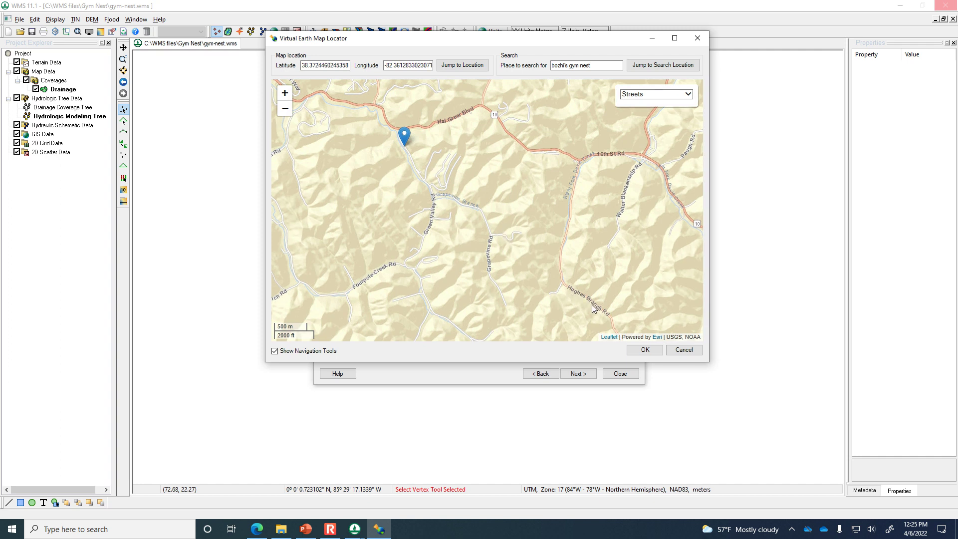
pyautogui.click(645, 350)
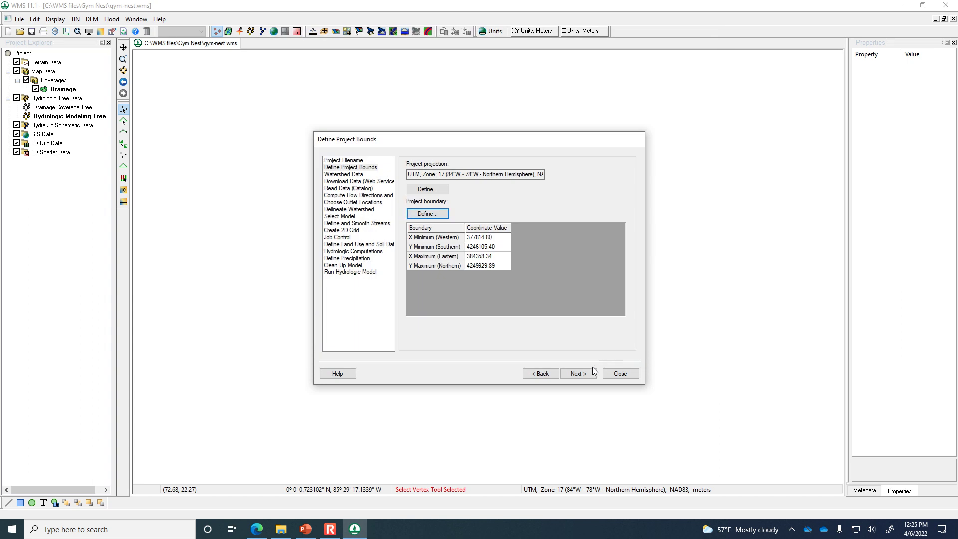
# Step: Download the preselected worldwide elevation, NLCD 2011 and Ssurgo soil data at zoom level 13 with the default raster cell size, and close the wizard
pyautogui.click(579, 375)
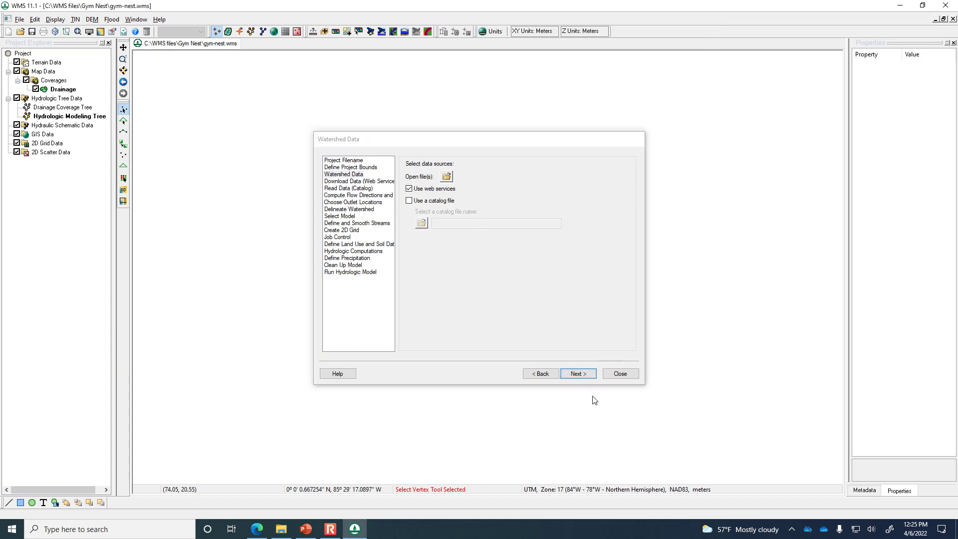
pyautogui.click(580, 376)
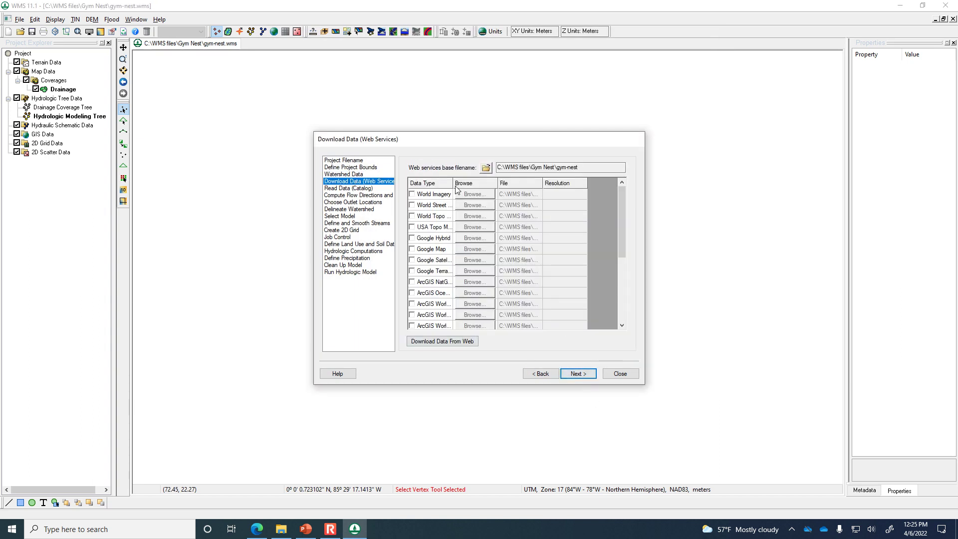
pyautogui.moveTo(486, 191); pyautogui.dragTo(501, 191)
pyautogui.scroll(-2, 451, 284)
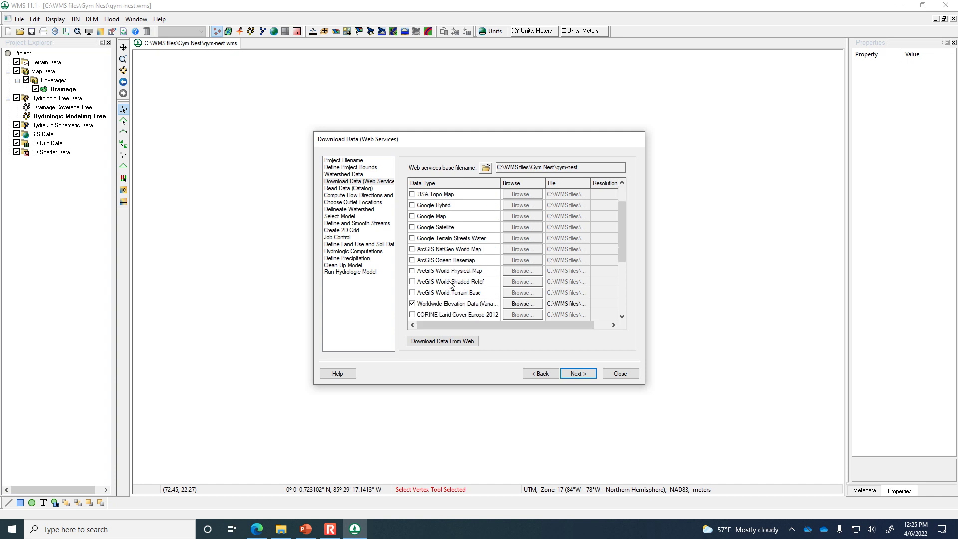
pyautogui.scroll(-2, 450, 284)
pyautogui.click(467, 344)
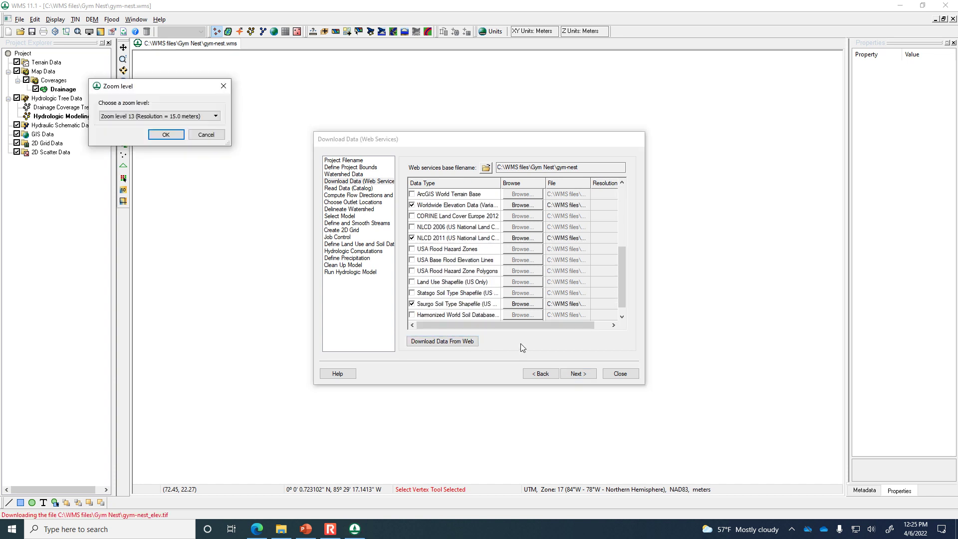
pyautogui.click(168, 134)
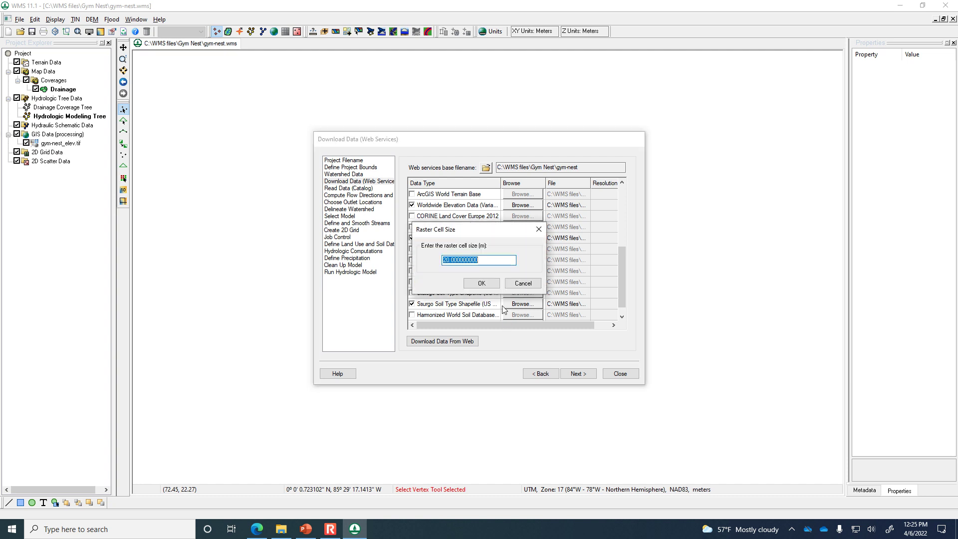
pyautogui.click(482, 284)
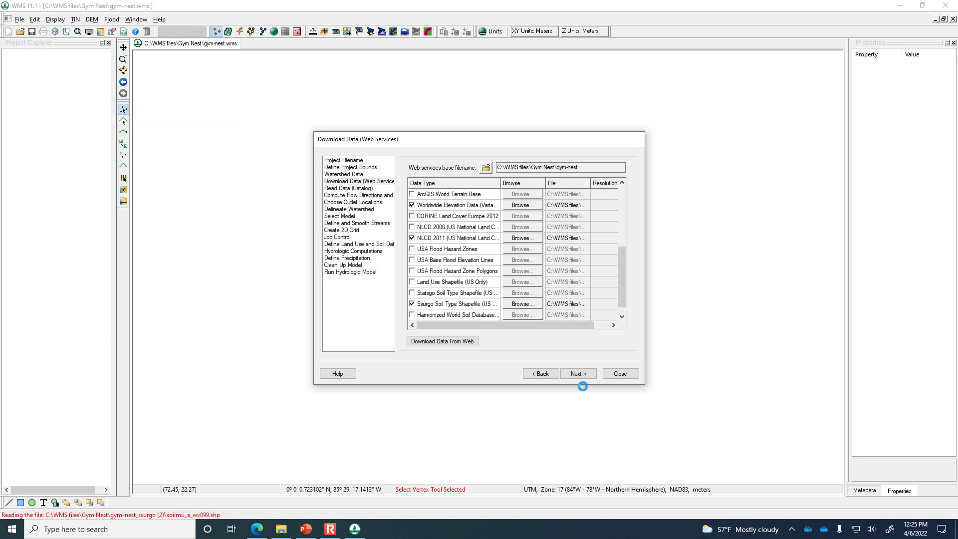
pyautogui.click(620, 374)
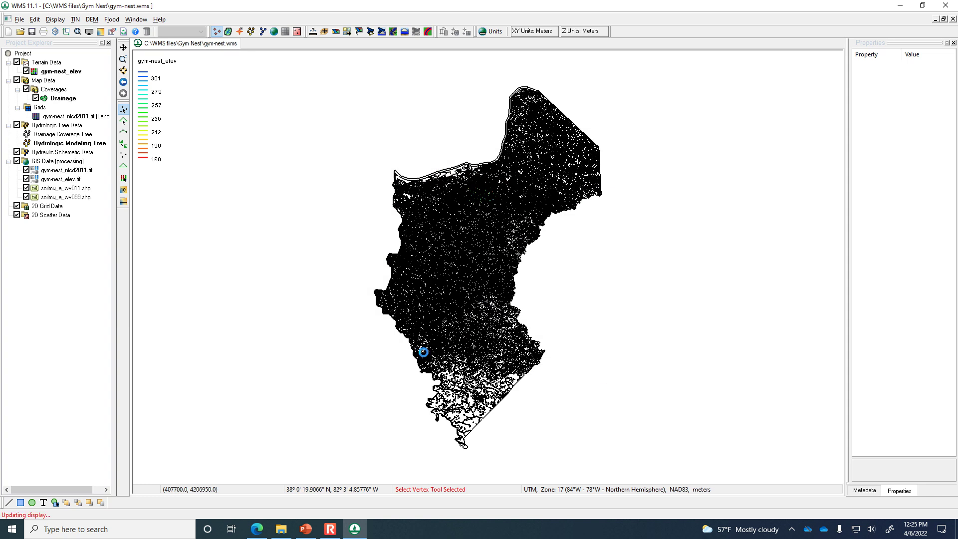
# Step: Toggle the display of the soilmu_a_wv099.shp soil layer and leave it hidden
pyautogui.click(26, 197)
pyautogui.click(27, 197)
pyautogui.click(26, 197)
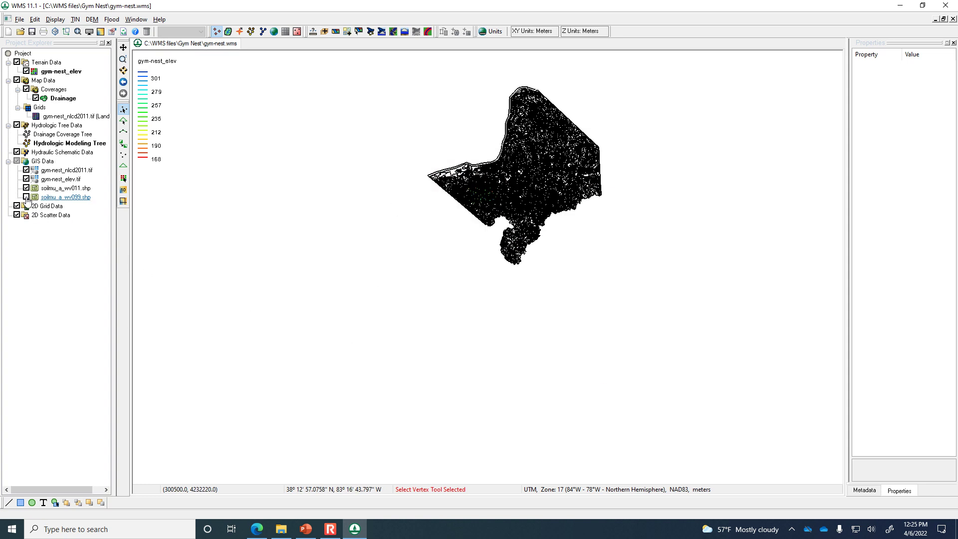
# Step: Delete the soilmu_a_wv099.shp soil layer from the GIS data
pyautogui.rightClick(51, 199)
pyautogui.click(62, 204)
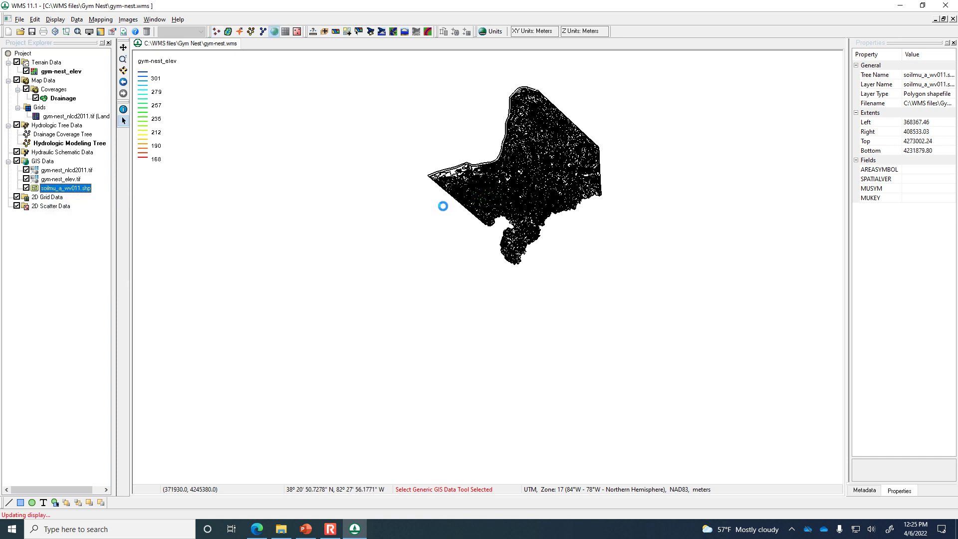
pyautogui.scroll(2, 446, 207)
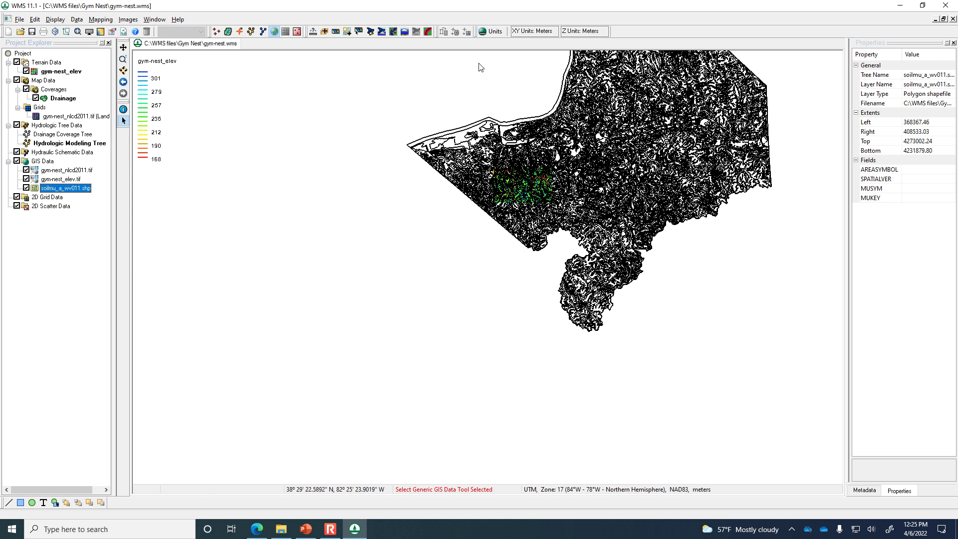
# Step: Compute the TOPAZ flow directions and accumulations with a minimum flow accumulation threshold of 10 acres, using acres and feet
pyautogui.click(370, 31)
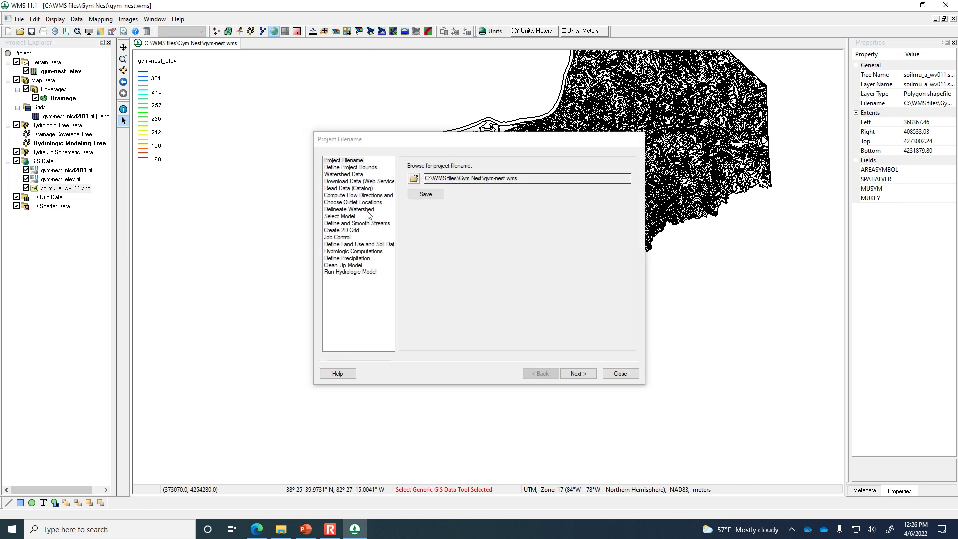
pyautogui.click(369, 195)
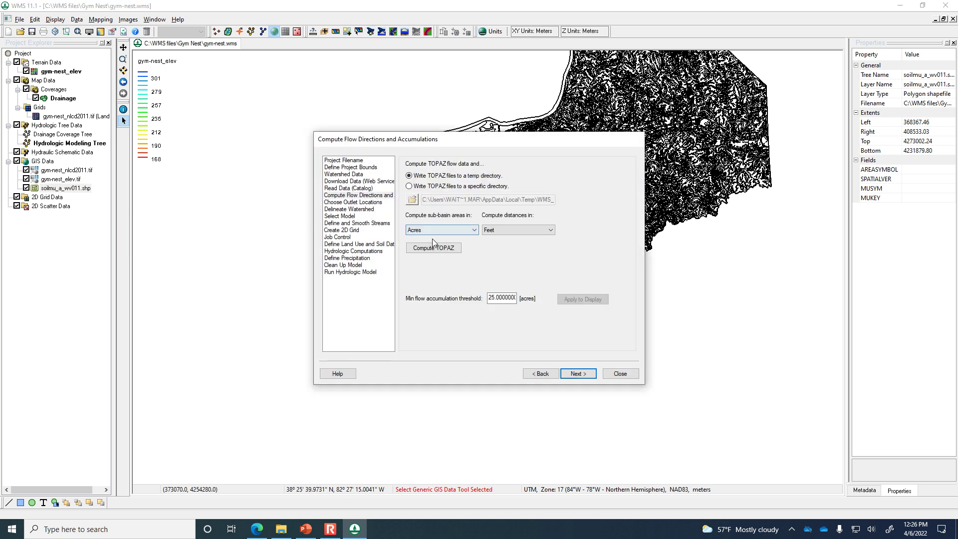
pyautogui.click(506, 297)
pyautogui.click(506, 298)
pyautogui.moveTo(514, 298); pyautogui.dragTo(397, 304)
pyautogui.write('10')
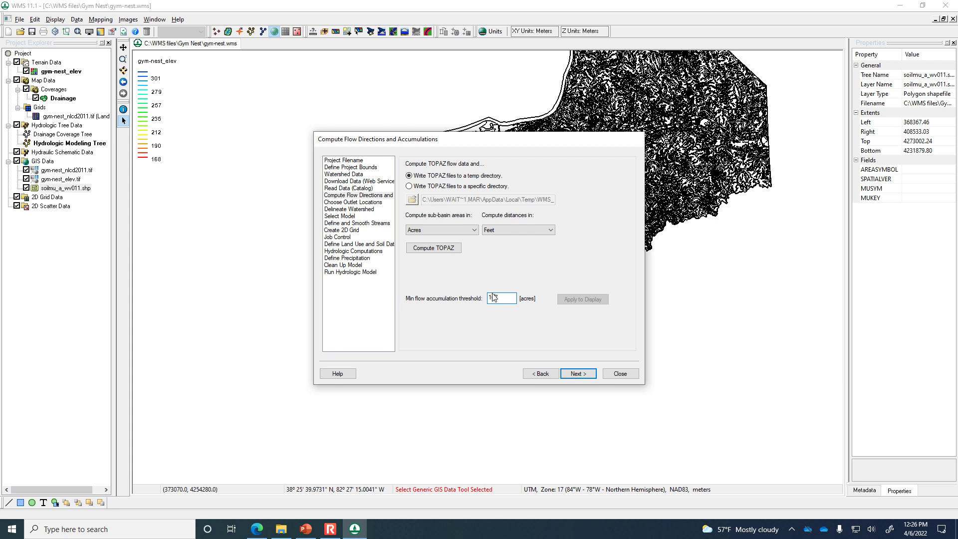
pyautogui.click(448, 248)
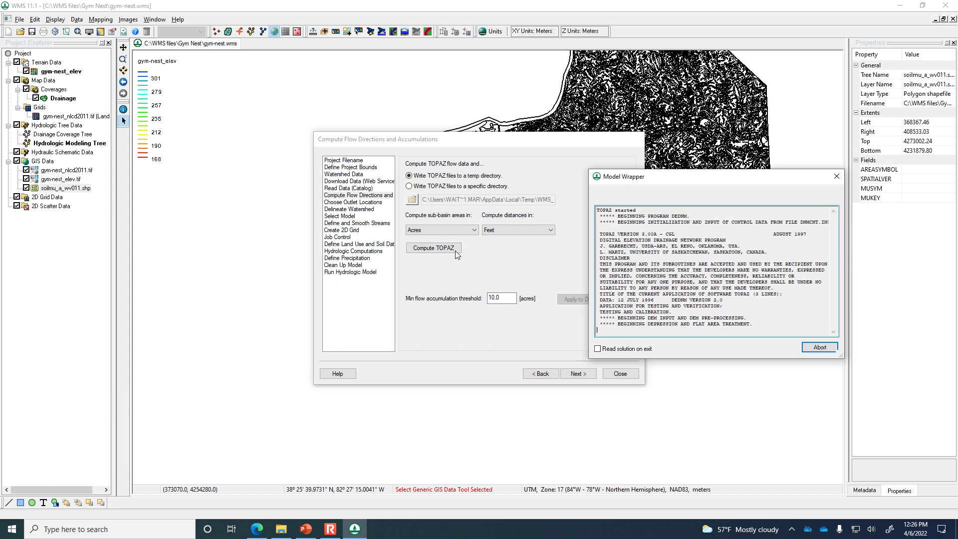
pyautogui.click(805, 350)
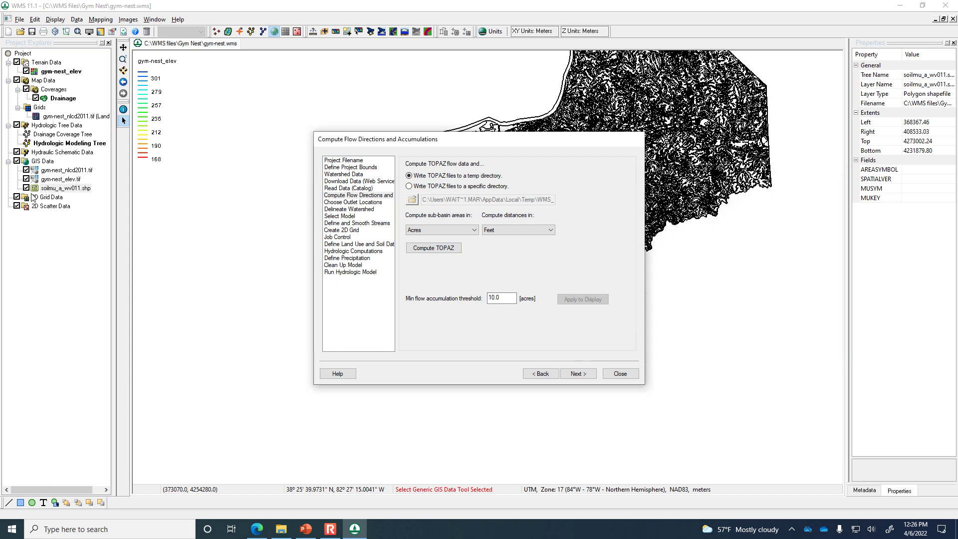
# Step: Hide the soil, land cover and elevation GIS layers so only contours and streams show, and close the modeling wizard
pyautogui.click(26, 187)
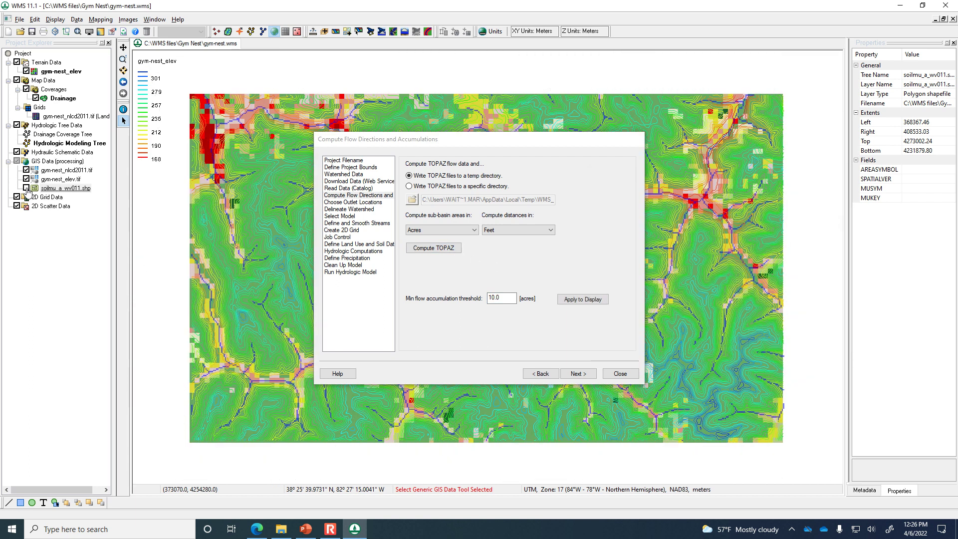
pyautogui.click(26, 171)
pyautogui.moveTo(440, 146); pyautogui.dragTo(677, 94)
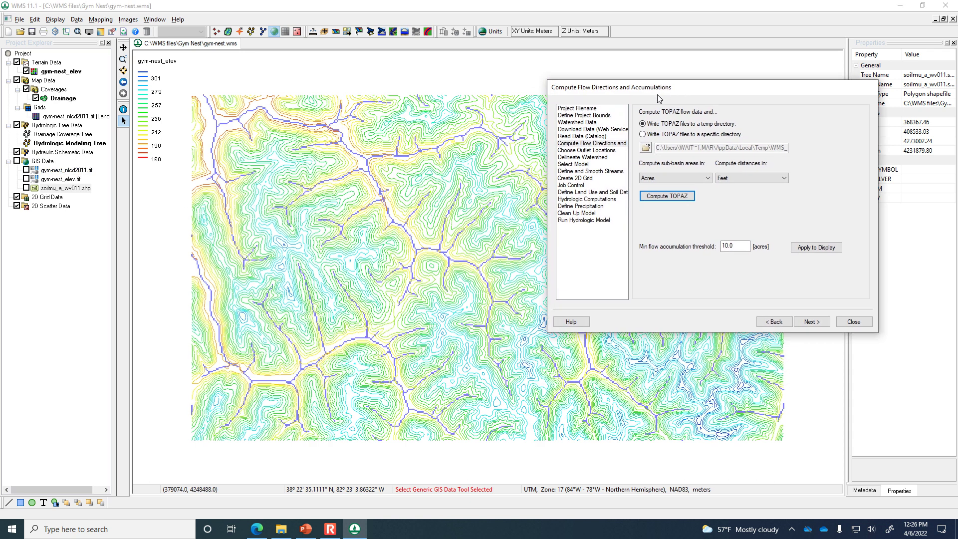
pyautogui.click(811, 322)
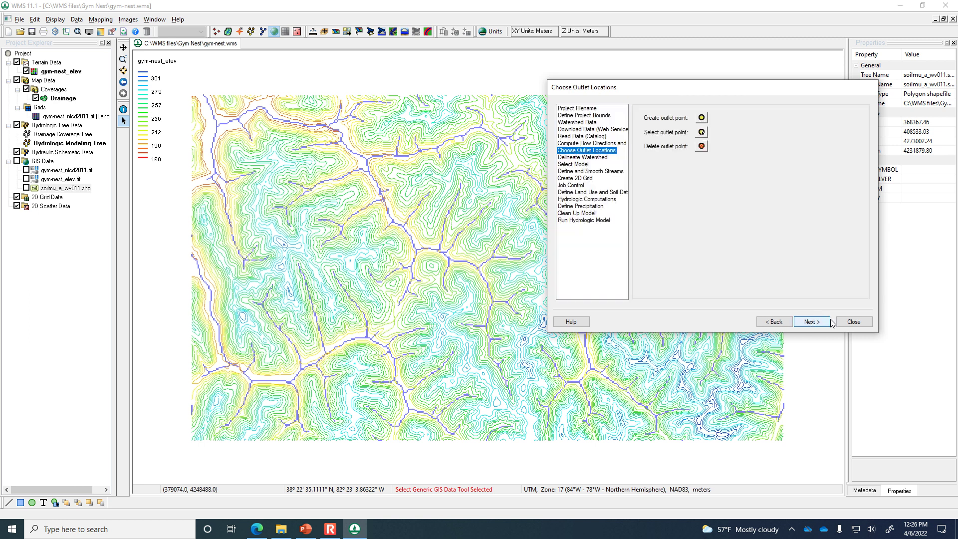
pyautogui.click(854, 322)
pyautogui.scroll(1, 348, 162)
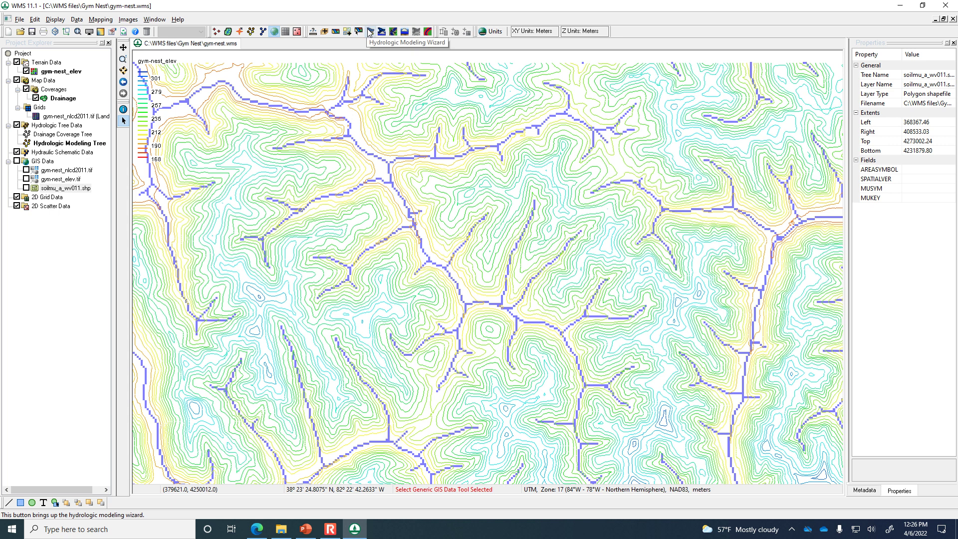
# Step: Add the World Street Map online map as a background layer
pyautogui.click(348, 33)
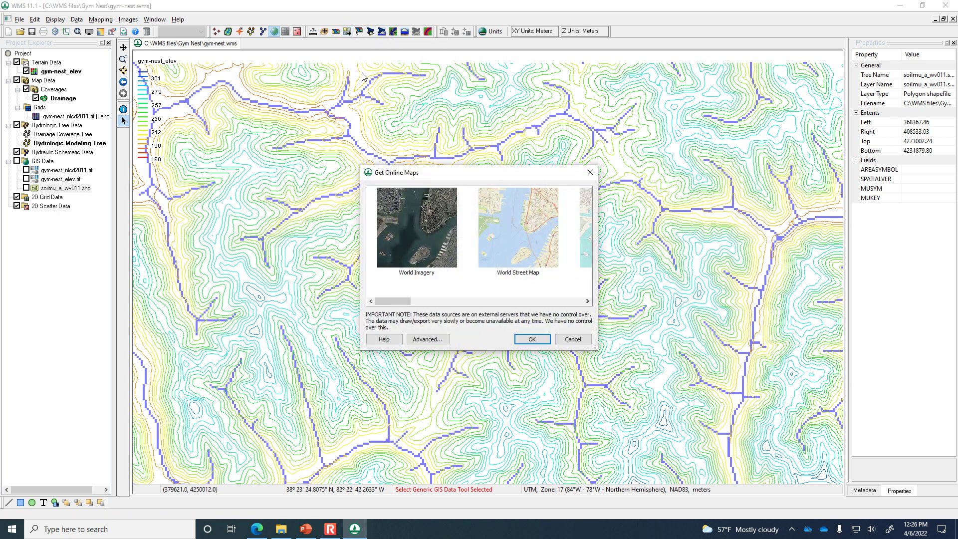
pyautogui.click(515, 245)
pyautogui.click(532, 339)
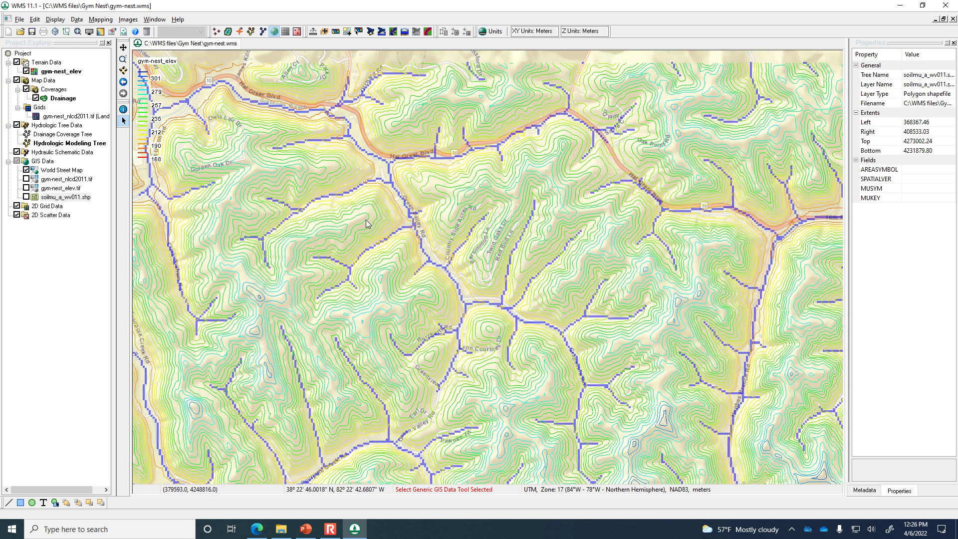
# Step: Create an outlet point on the stream beside the northern part of Green Valley Rd, just below Hal Greer Blvd
pyautogui.scroll(4, 366, 223)
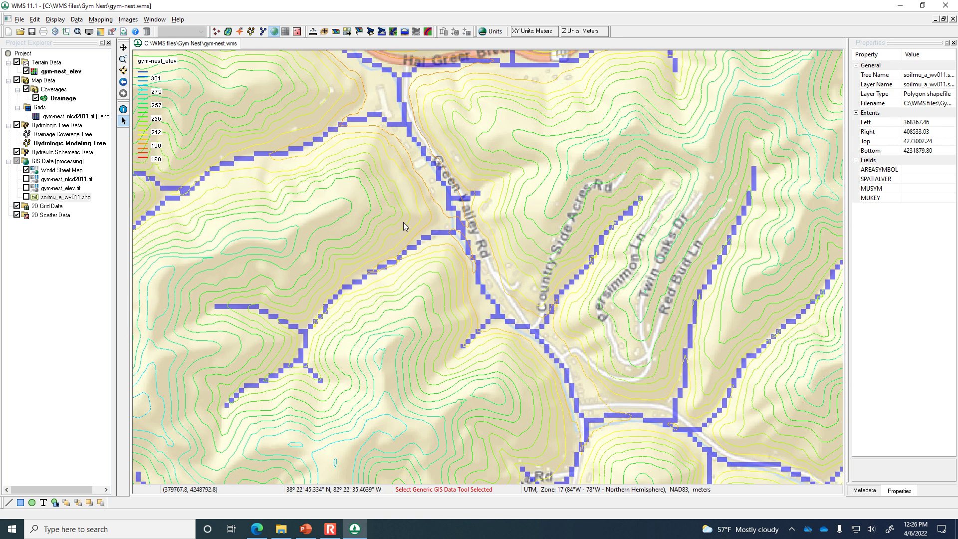
pyautogui.scroll(1, 407, 213)
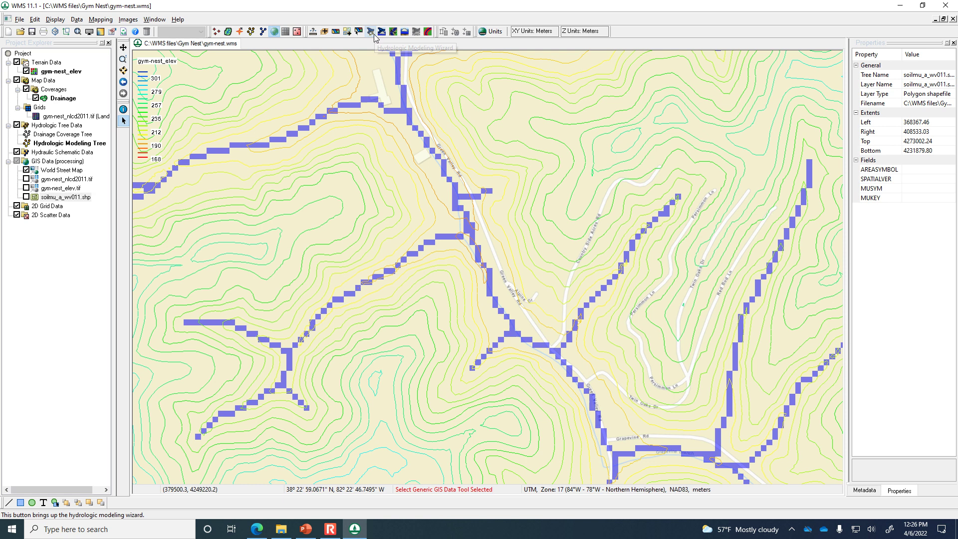
pyautogui.click(372, 33)
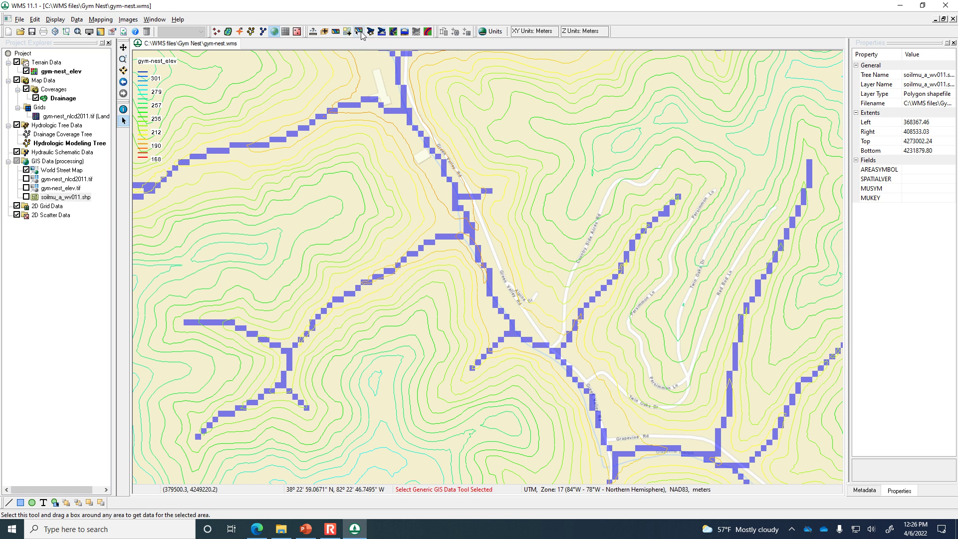
pyautogui.moveTo(509, 142); pyautogui.dragTo(781, 80)
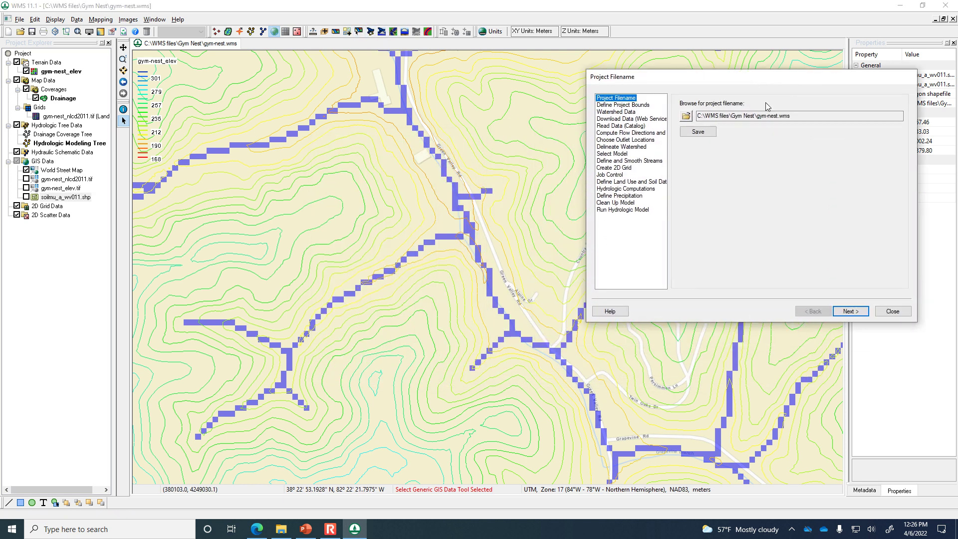
pyautogui.click(633, 148)
pyautogui.click(642, 141)
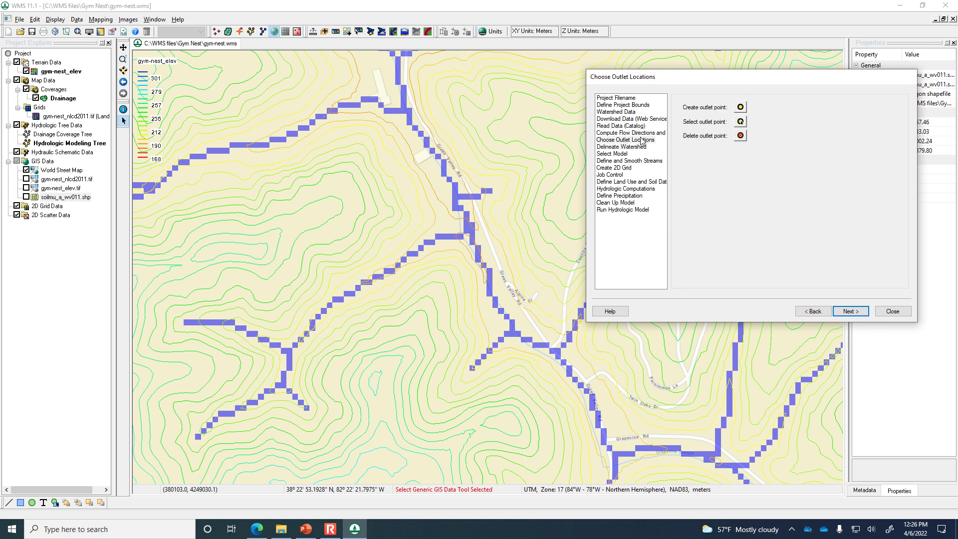
pyautogui.click(740, 107)
pyautogui.click(431, 150)
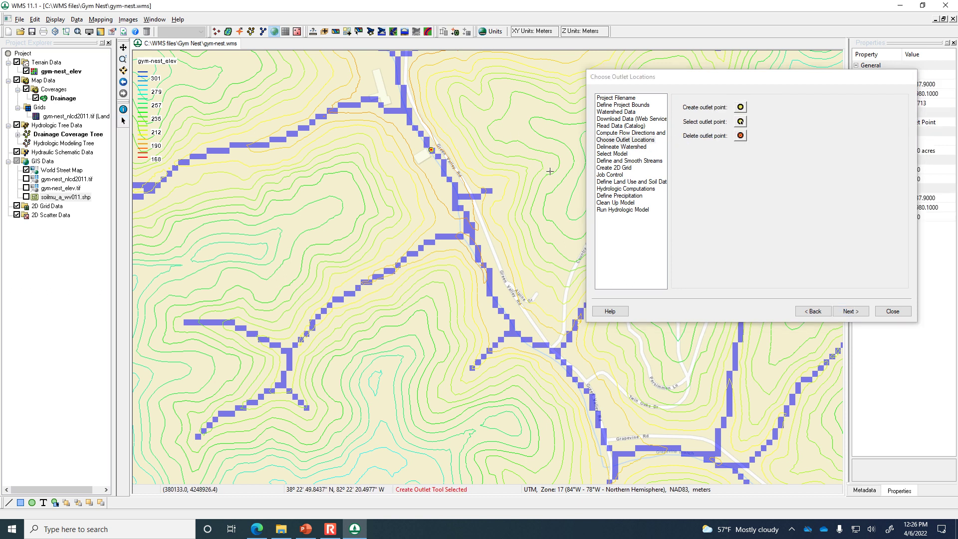
# Step: Delineate the watershed draining to the outlet with a 10-acre stream threshold and close the wizard
pyautogui.click(849, 311)
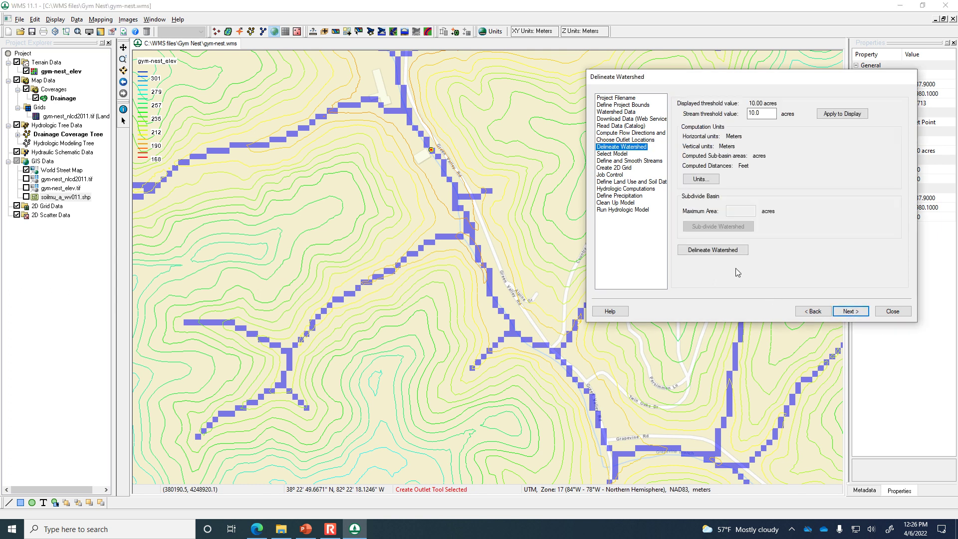
pyautogui.click(725, 249)
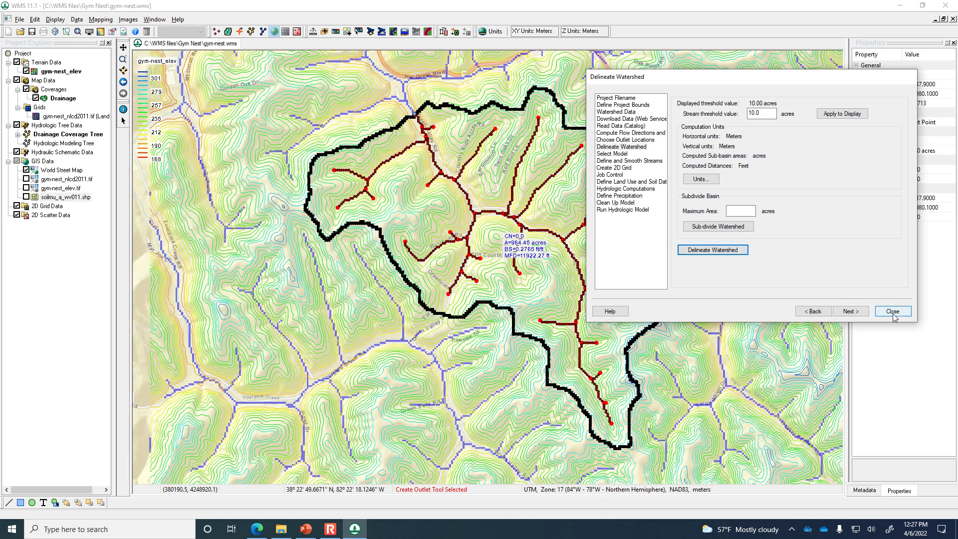
pyautogui.click(891, 311)
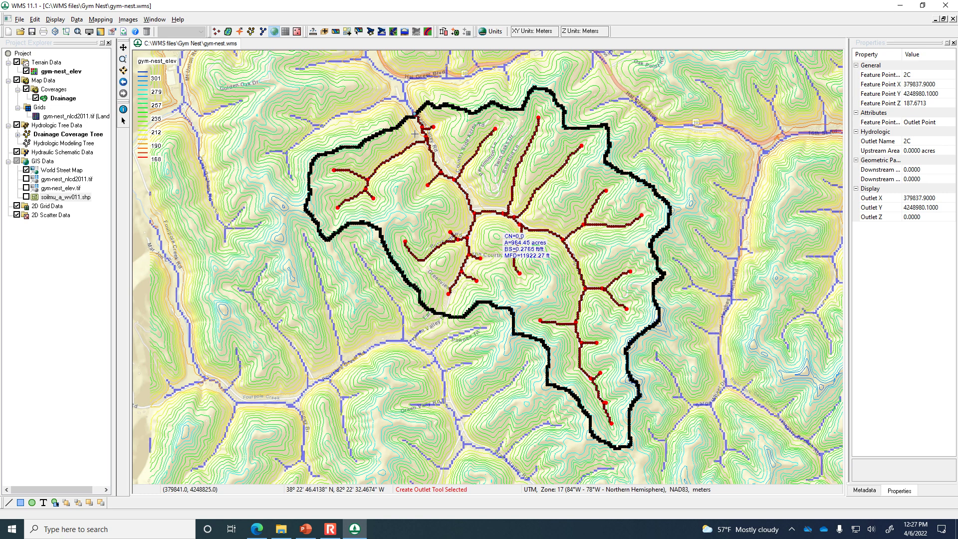
pyautogui.click(332, 529)
pyautogui.click(194, 166)
# Step: Add a new folder and a new coverage of type Soil Type under Coverages
pyautogui.rightClick(53, 89)
pyautogui.click(91, 96)
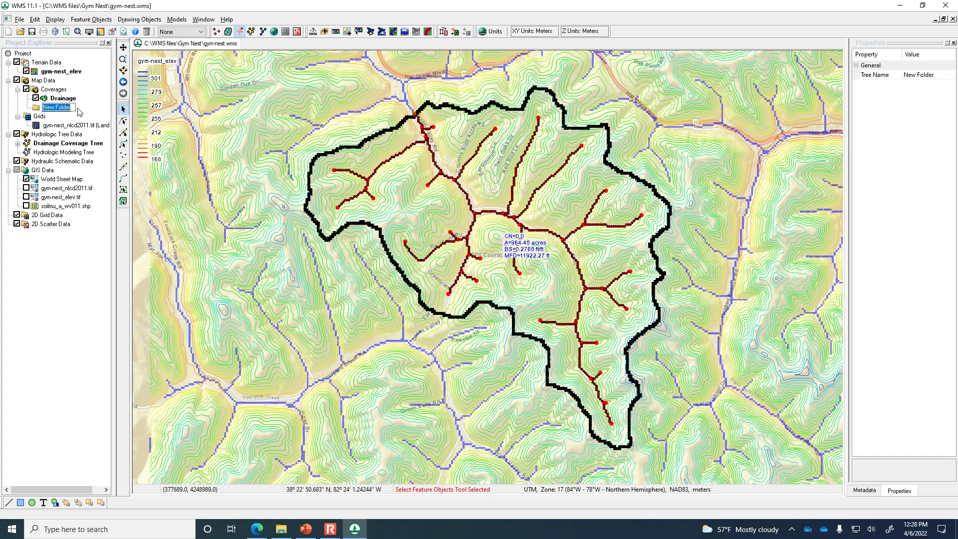
pyautogui.rightClick(54, 90)
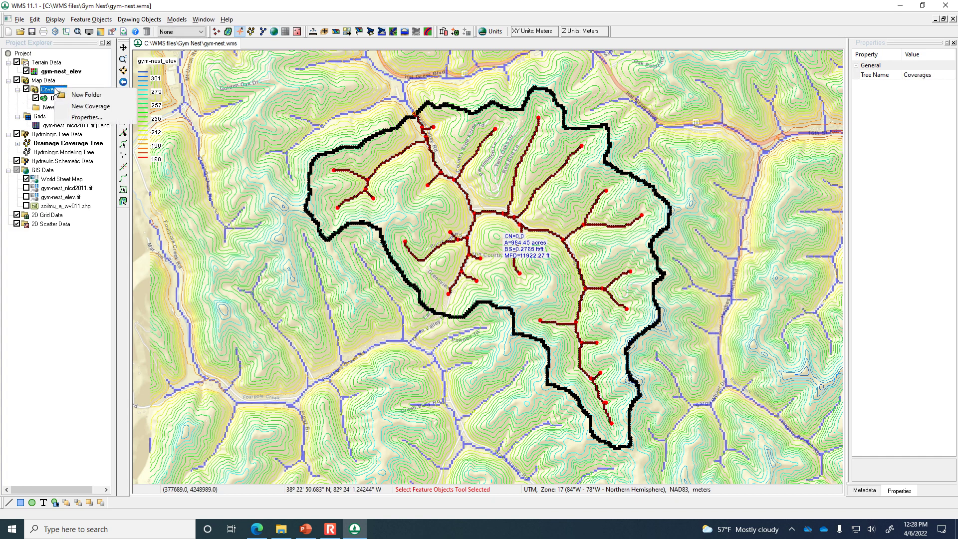
pyautogui.click(93, 107)
pyautogui.click(500, 210)
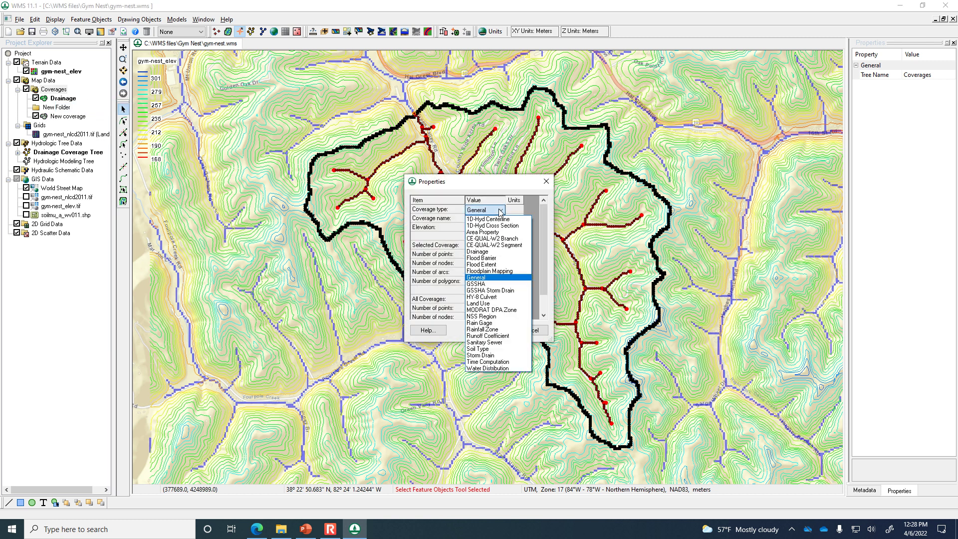
pyautogui.click(490, 348)
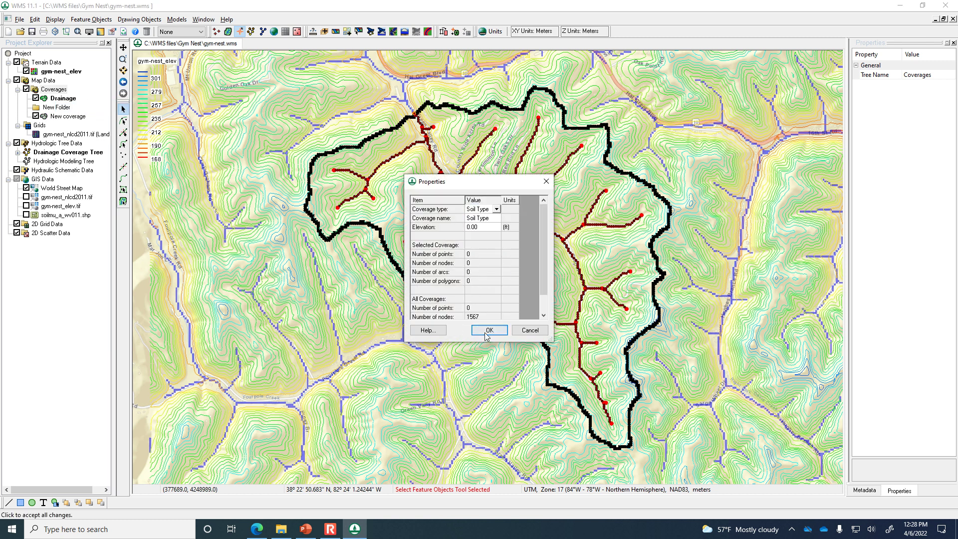
pyautogui.click(500, 330)
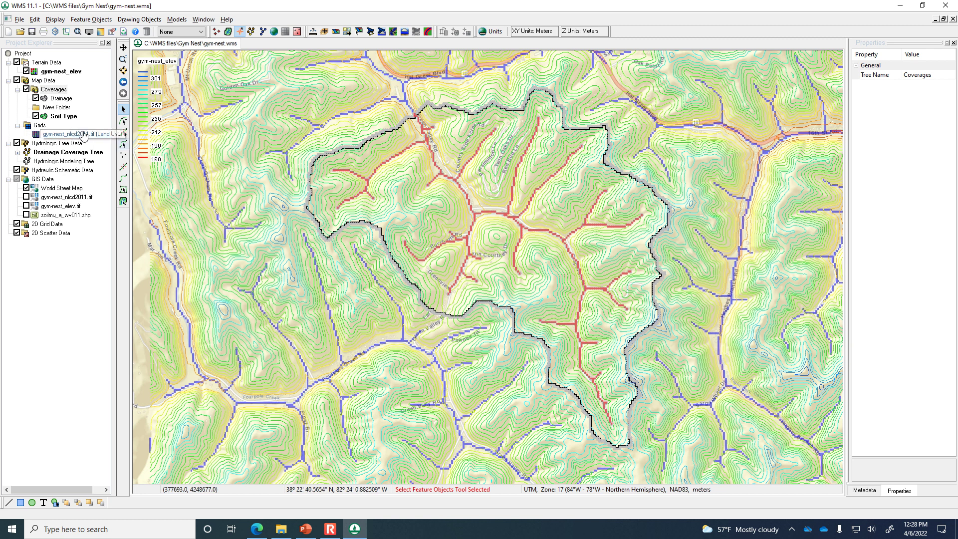
# Step: Show the soilmu_a_wv011.shp layer and select all soil polygons in a rectangle enclosing the whole watershed
pyautogui.click(26, 215)
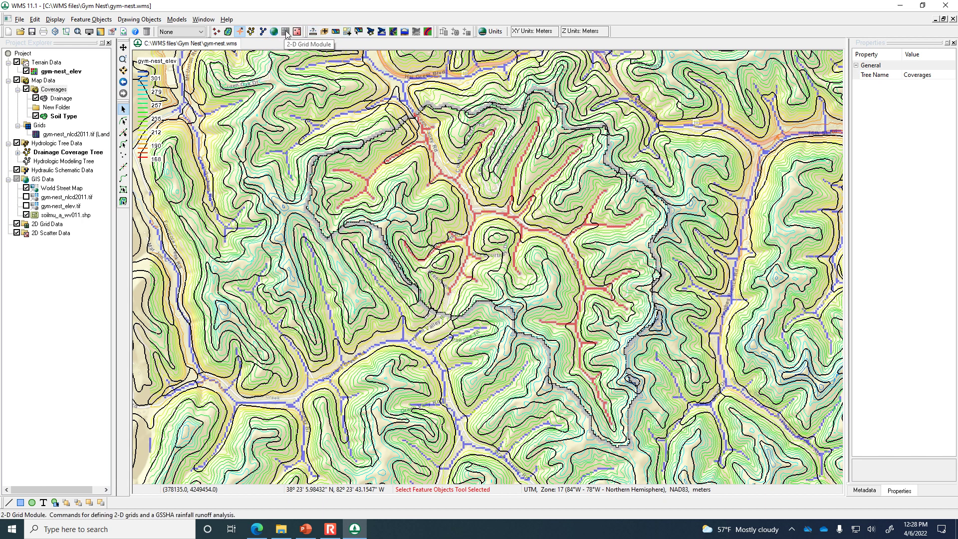
pyautogui.click(274, 31)
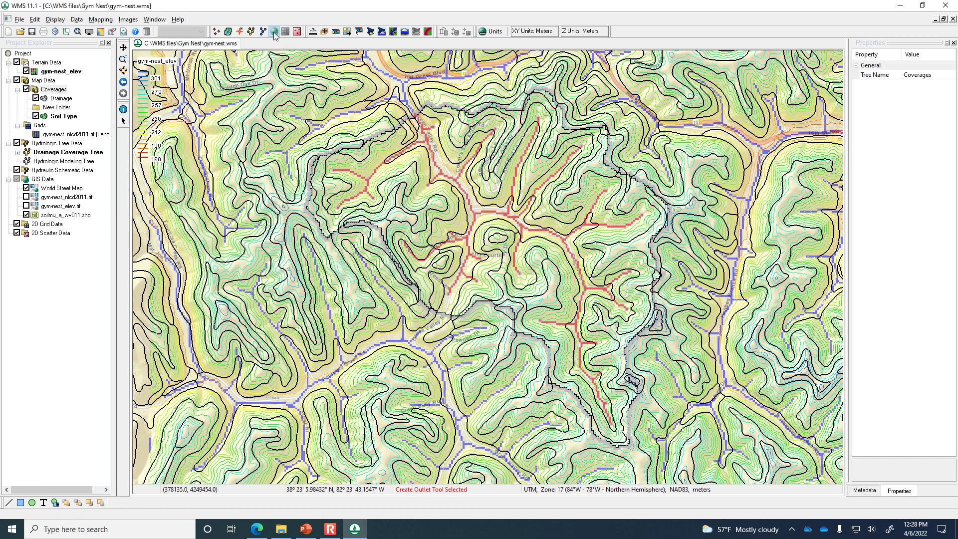
pyautogui.click(123, 120)
pyautogui.moveTo(260, 80); pyautogui.dragTo(779, 458)
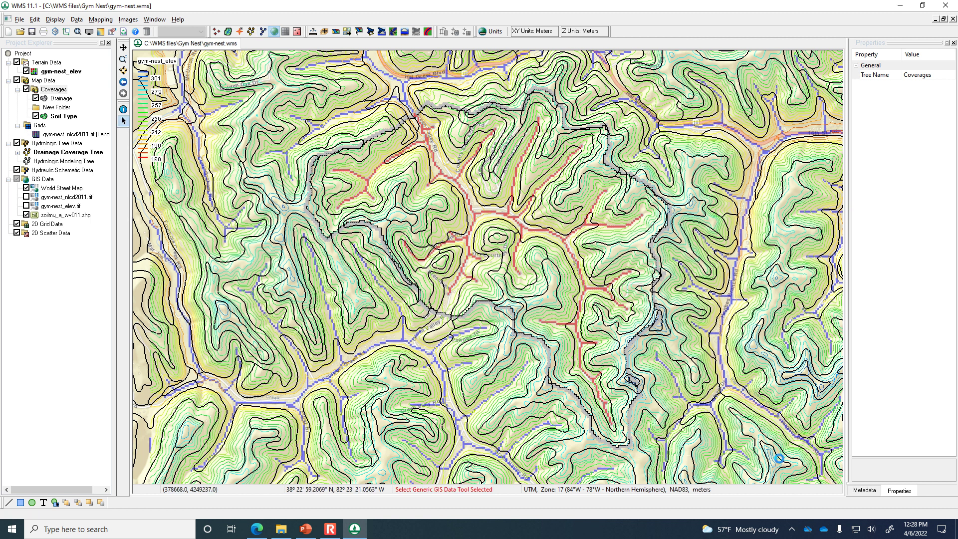
pyautogui.click(98, 20)
pyautogui.click(99, 20)
# Step: Join the NRCS soil texture and HYDGRP data to soilmu_a_wv011.shp, filling blank values with soil group B and silt loam
pyautogui.rightClick(66, 220)
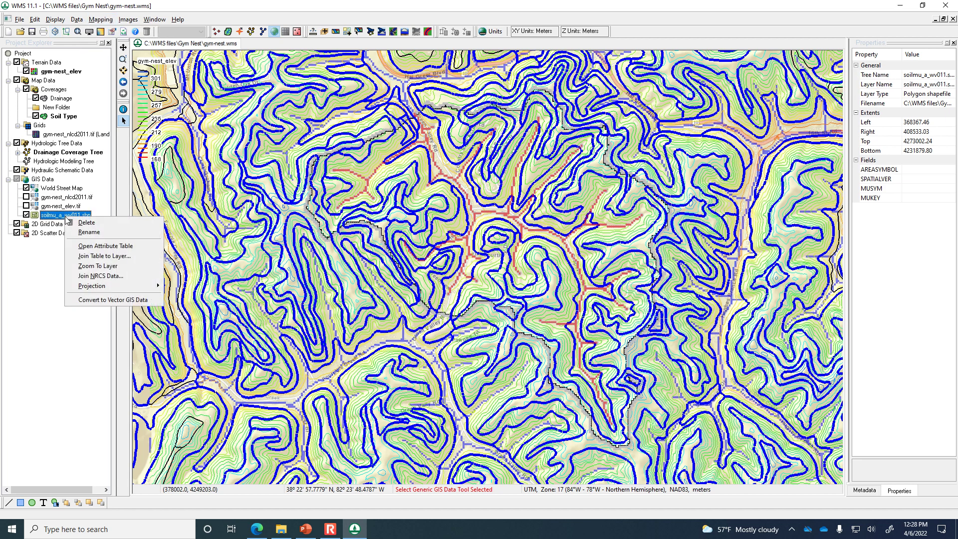
pyautogui.click(104, 276)
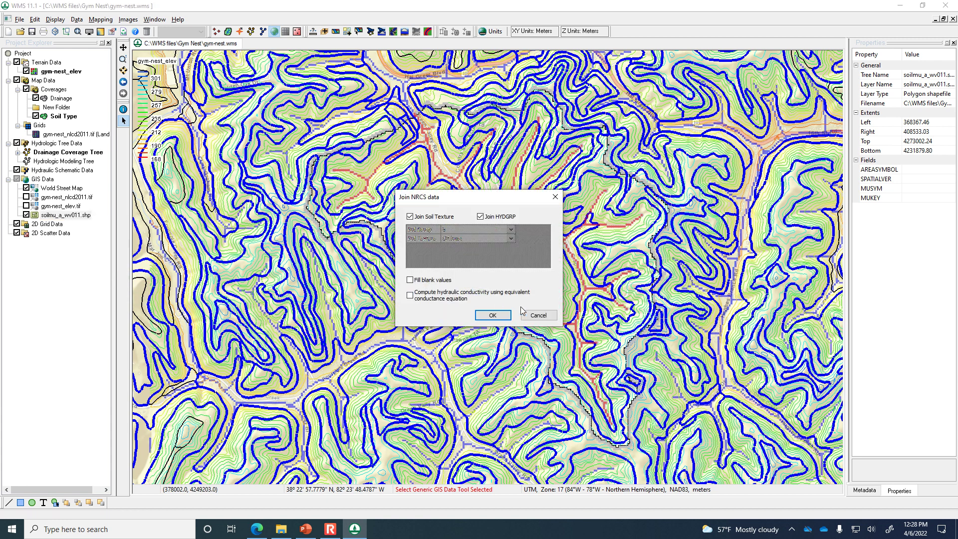
pyautogui.click(440, 282)
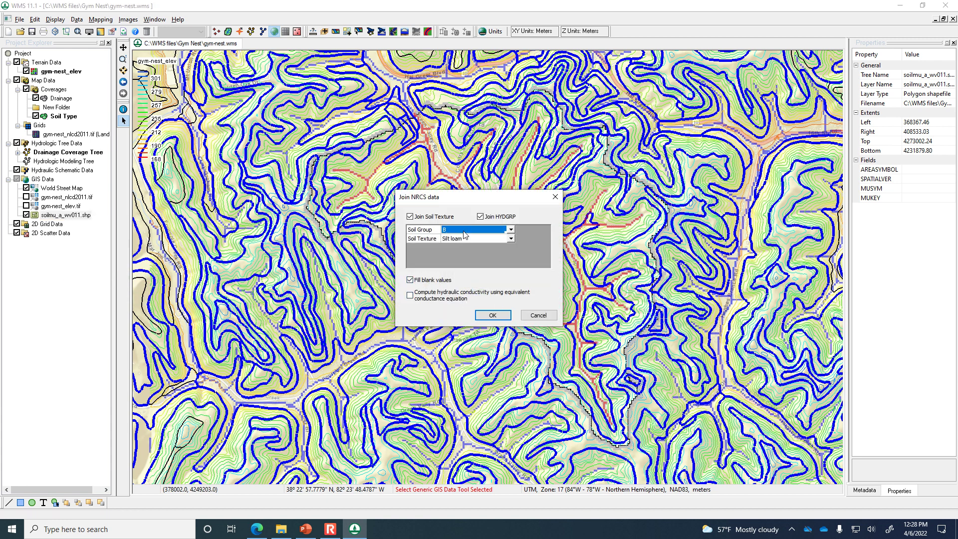
pyautogui.click(512, 230)
pyautogui.click(499, 256)
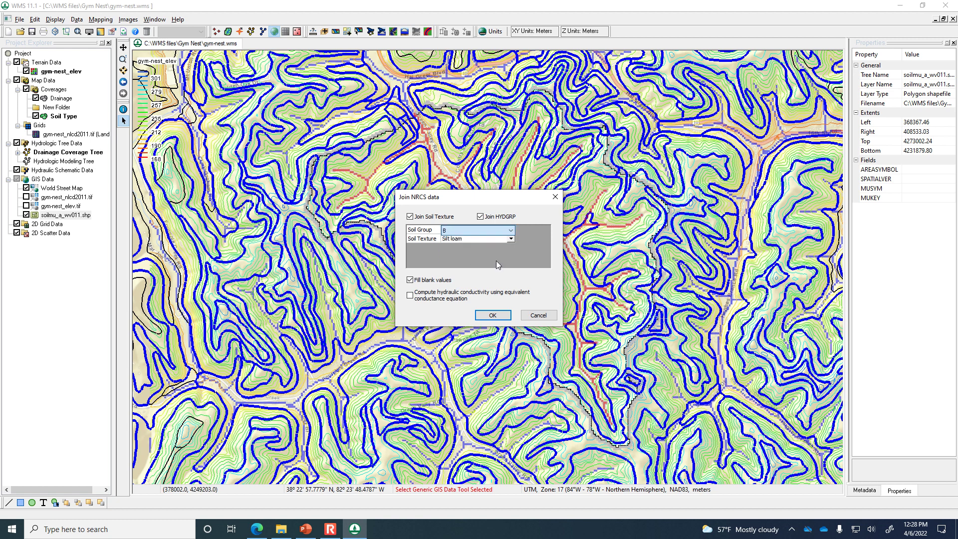
pyautogui.click(491, 316)
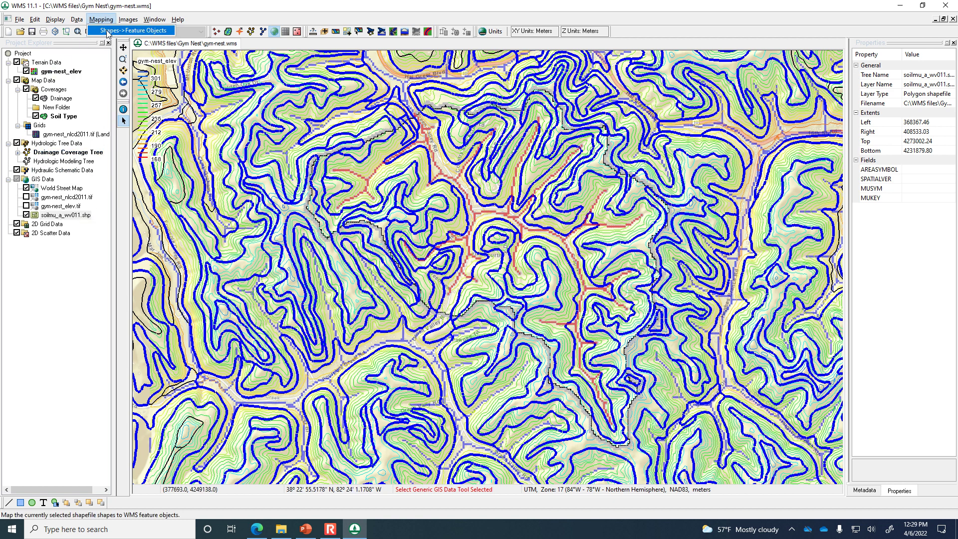
# Step: Map the selected soil polygons of soilmu_a_wv011.shp to the Soil Type coverage and hide both the shapefile and the coverage
pyautogui.click(107, 32)
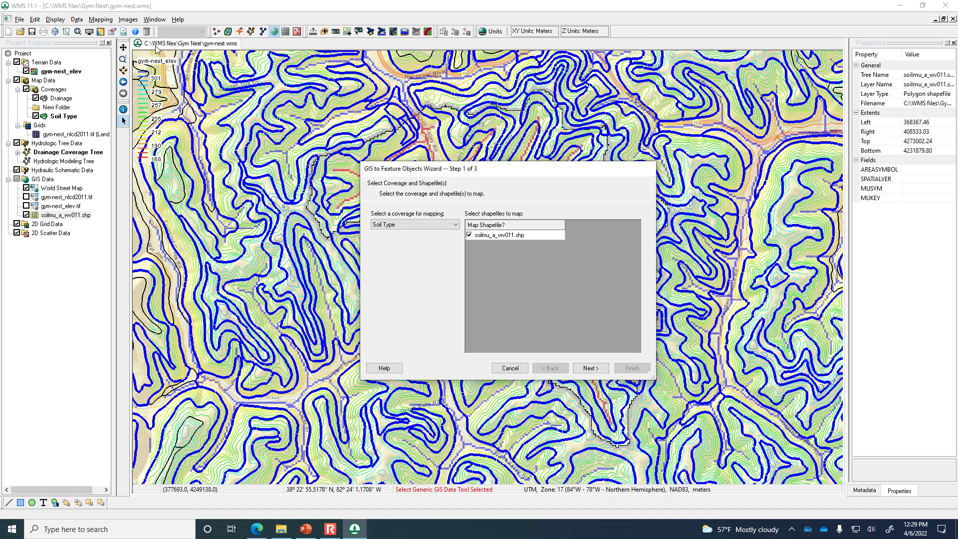
pyautogui.click(589, 368)
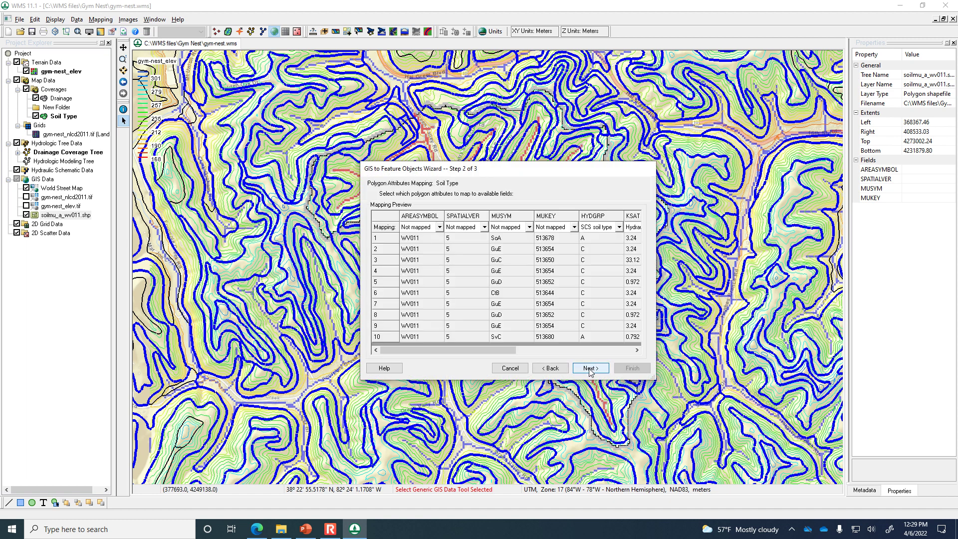
pyautogui.click(590, 370)
pyautogui.click(630, 368)
pyautogui.click(26, 215)
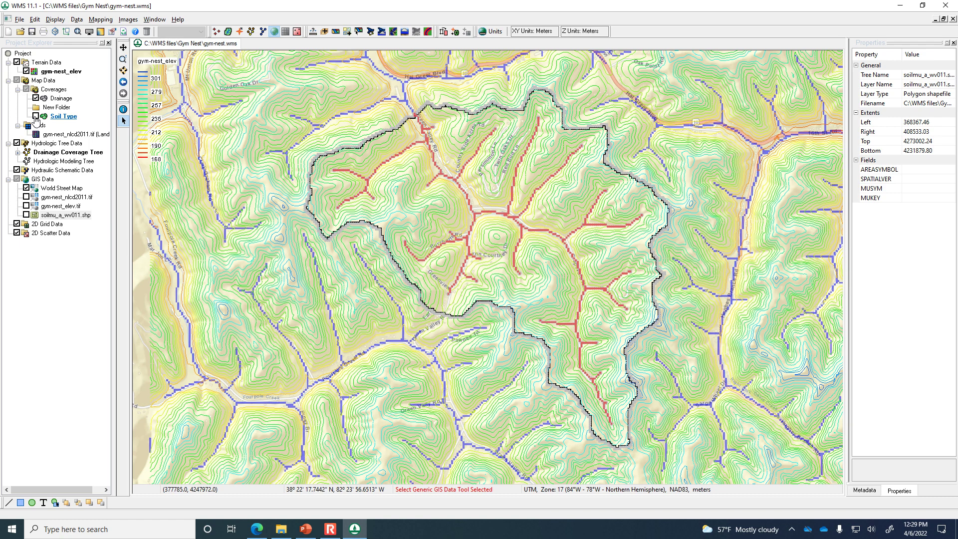
# Step: Set up the SCS curve number computation from the Soil Type coverage and land use grid, importing the WV Curve Number table from WMS Demo - HEC1
pyautogui.click(251, 31)
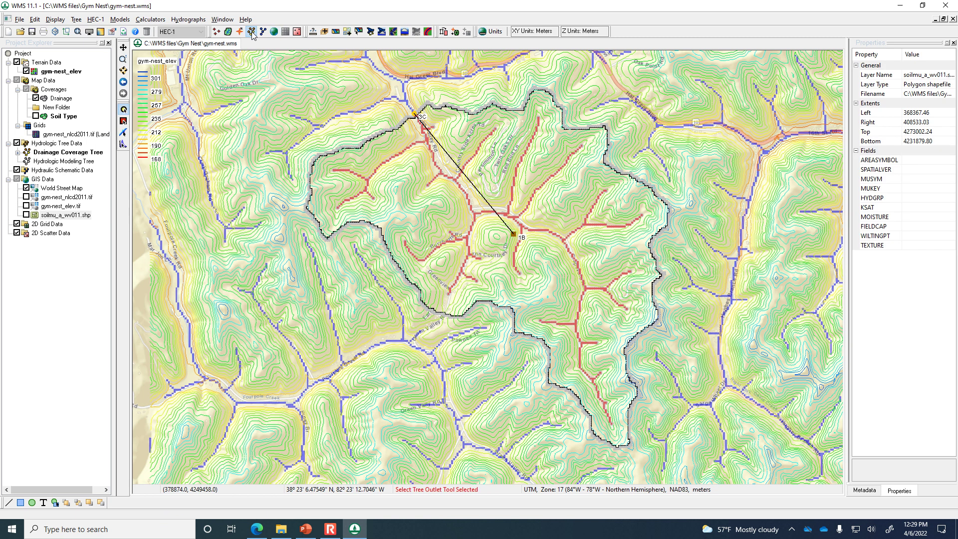
pyautogui.click(147, 19)
pyautogui.click(159, 31)
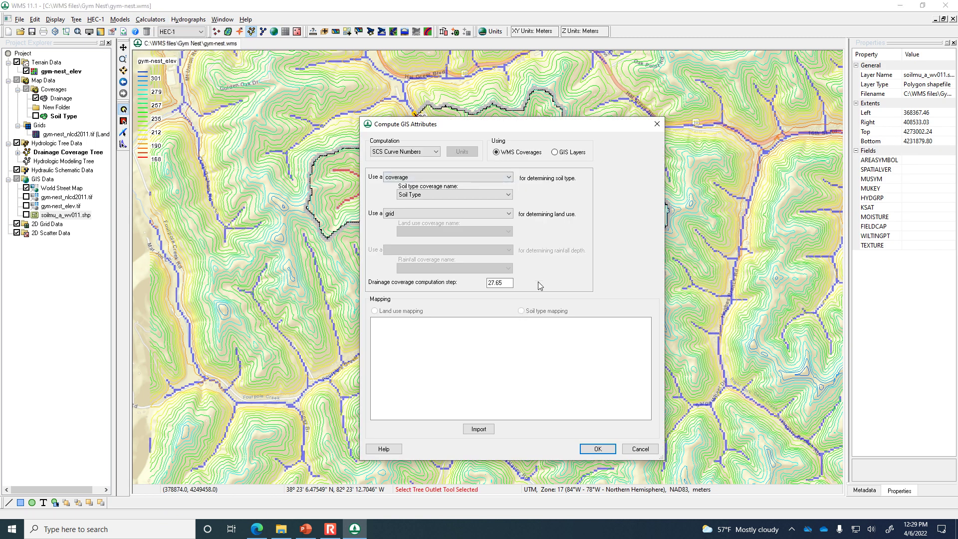
pyautogui.click(479, 428)
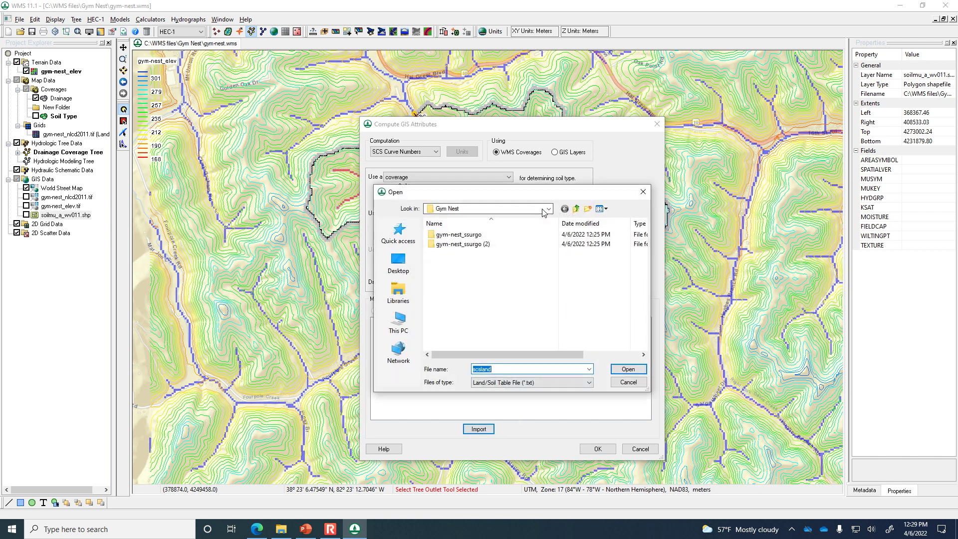
pyautogui.click(577, 209)
pyautogui.click(576, 209)
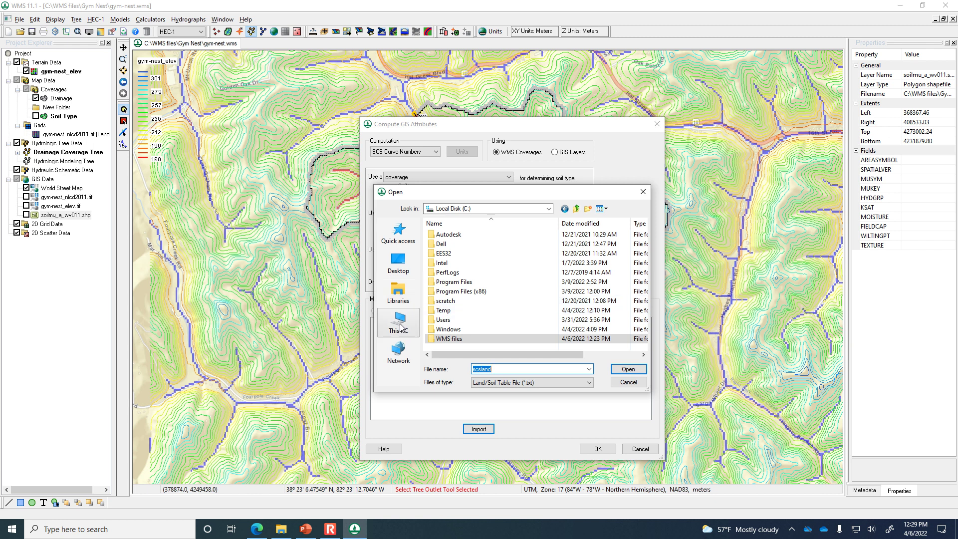
pyautogui.doubleClick(442, 310)
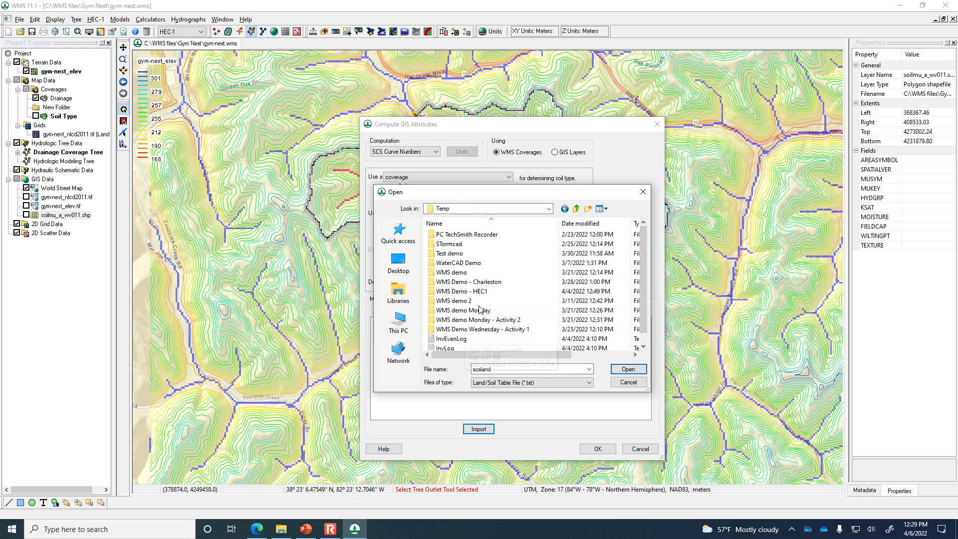
pyautogui.click(571, 224)
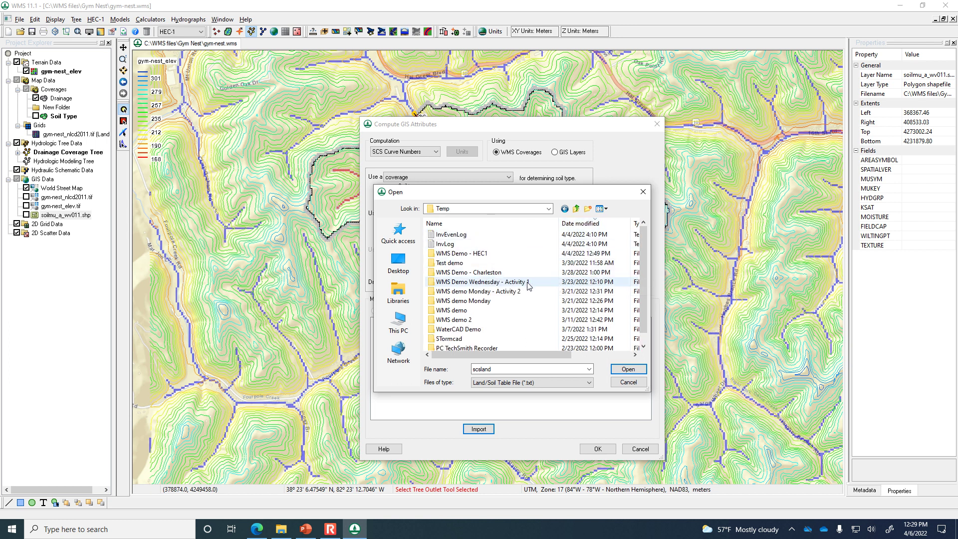
pyautogui.doubleClick(510, 255)
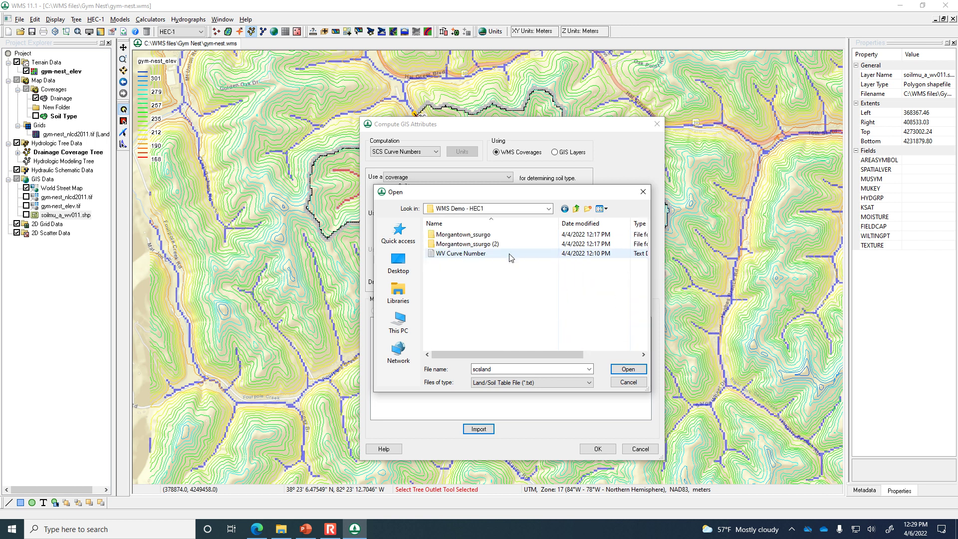
pyautogui.click(511, 254)
pyautogui.click(621, 369)
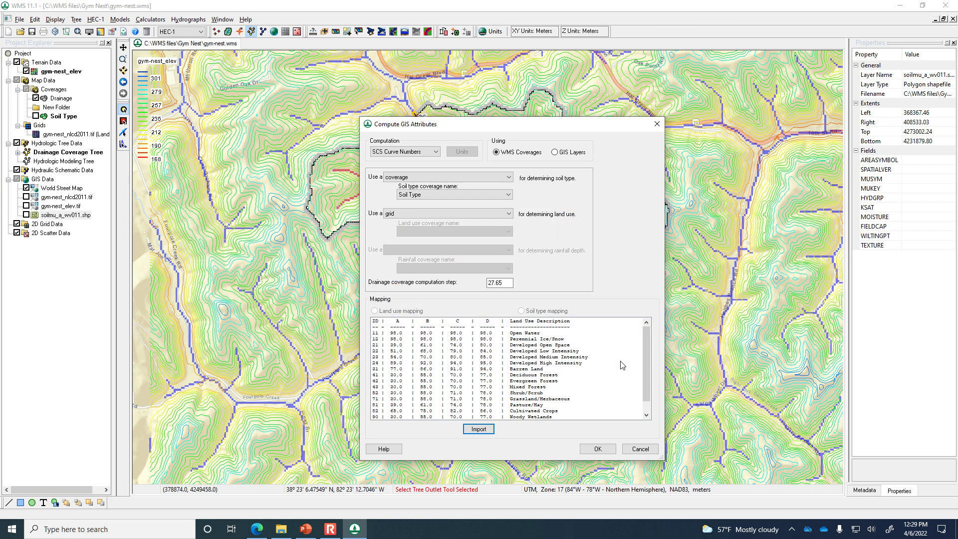
# Step: Compute the basin's SCS curve number, view the cn_report file in Notepad and close it
pyautogui.click(603, 450)
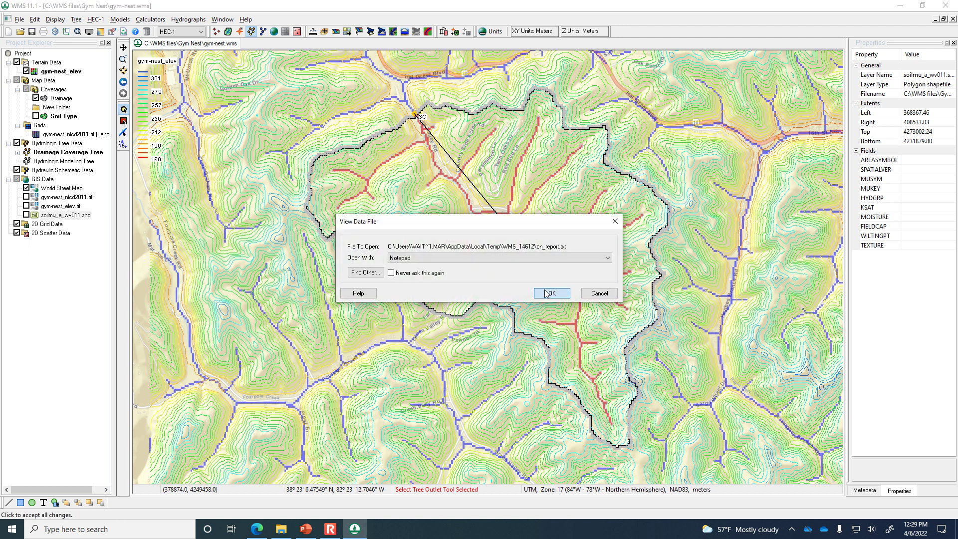
pyautogui.click(550, 293)
pyautogui.scroll(-2, 546, 290)
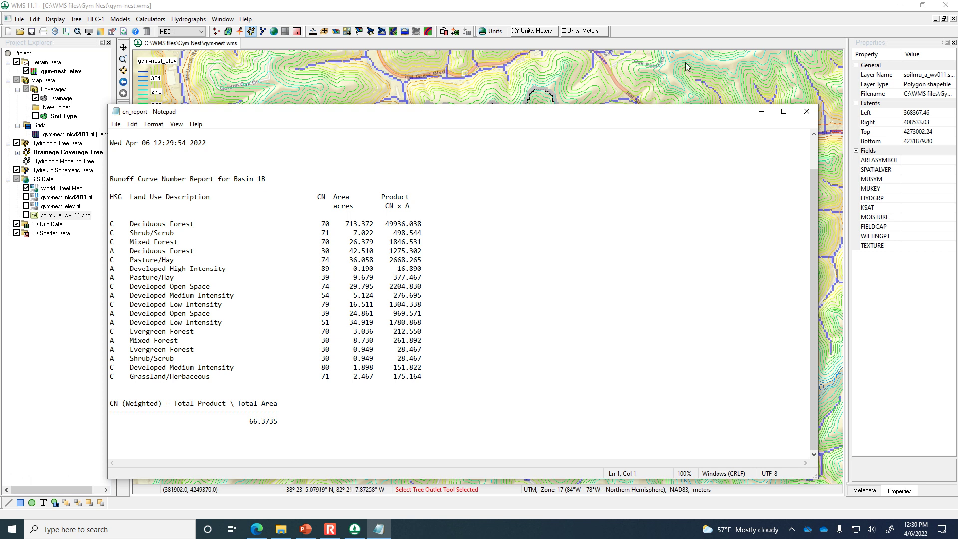
pyautogui.click(807, 111)
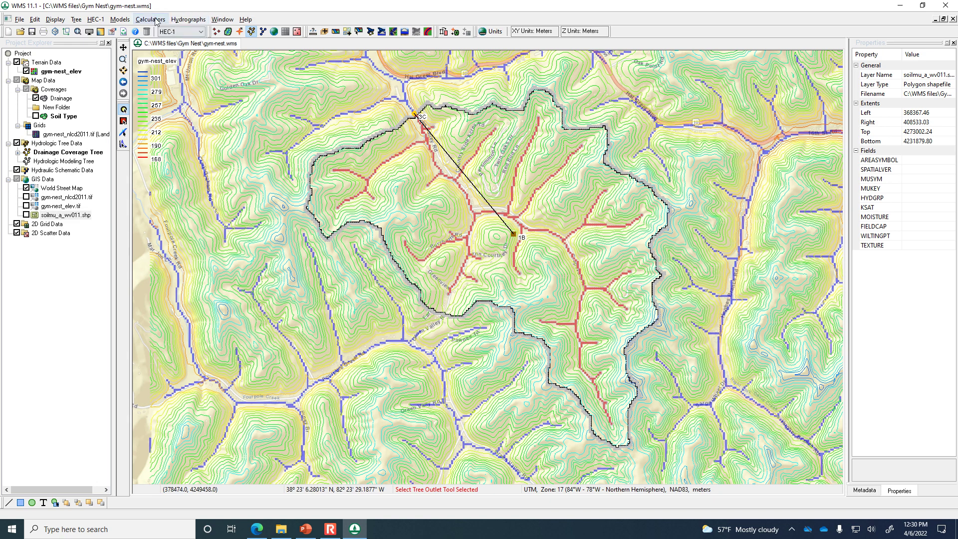
pyautogui.click(96, 19)
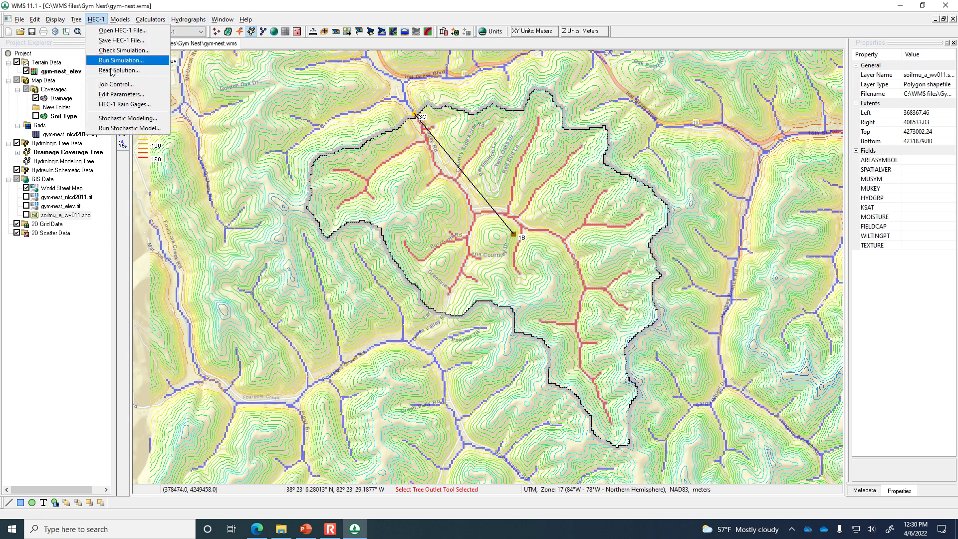
pyautogui.click(123, 94)
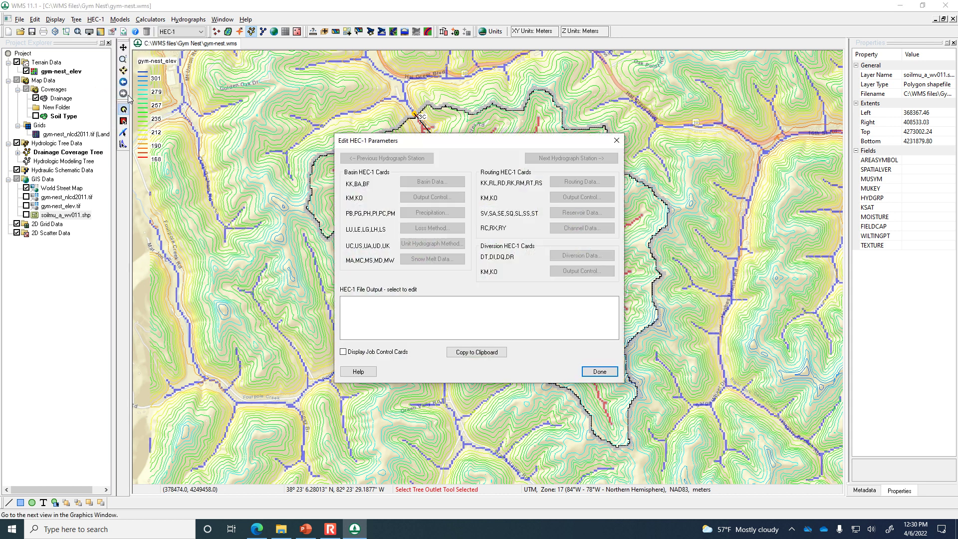
pyautogui.click(593, 370)
# Step: Open the HEC-1 parameters of basin 1B and check its basin data without changing anything
pyautogui.click(123, 124)
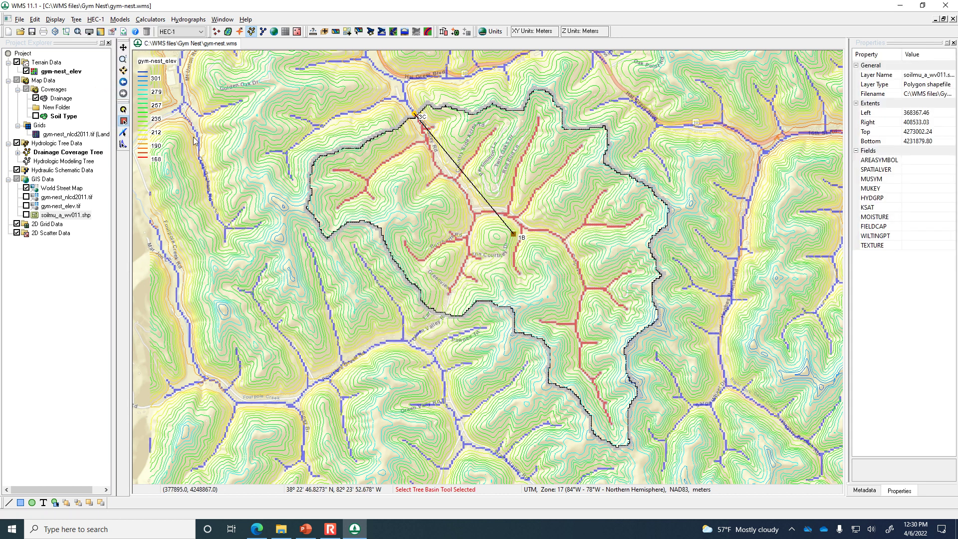
pyautogui.doubleClick(514, 238)
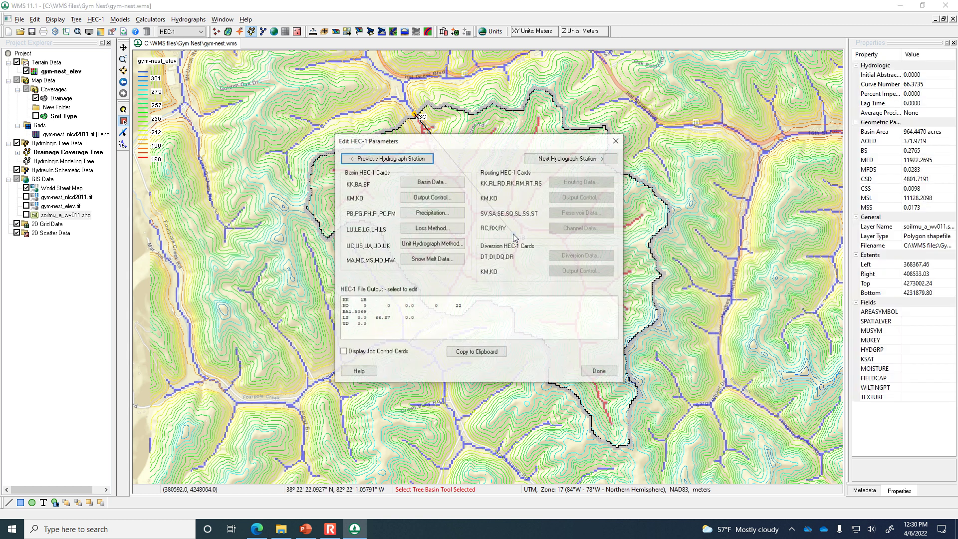
pyautogui.click(434, 184)
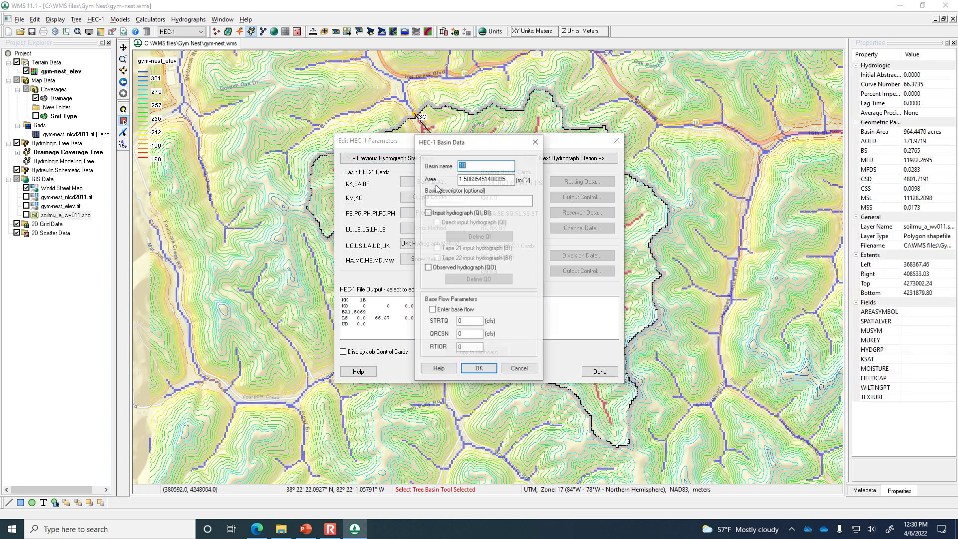
pyautogui.click(515, 368)
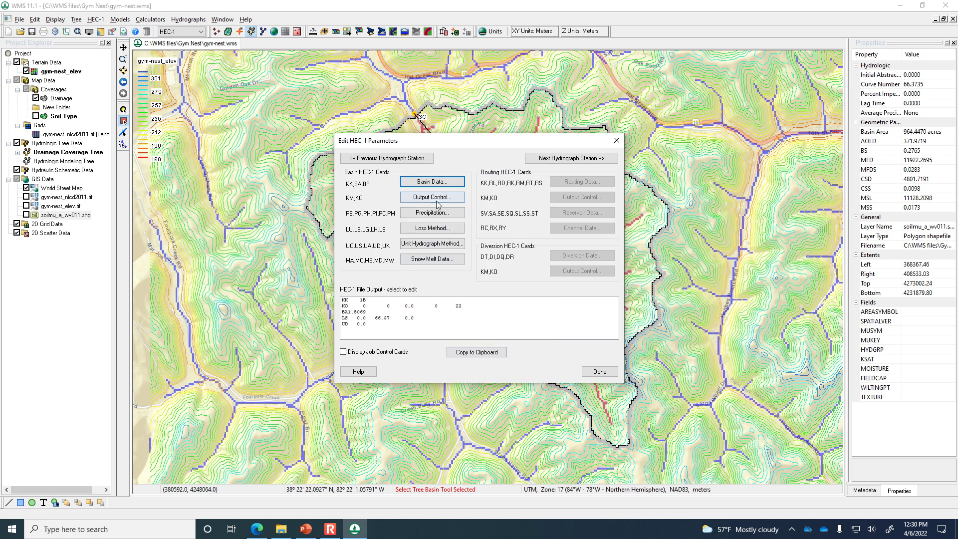
# Step: Set basin 1B's precipitation to basin average (PB), using the online NOAA Atlas 14 value for a 25 year, 24-hr storm
pyautogui.click(439, 213)
pyautogui.click(396, 238)
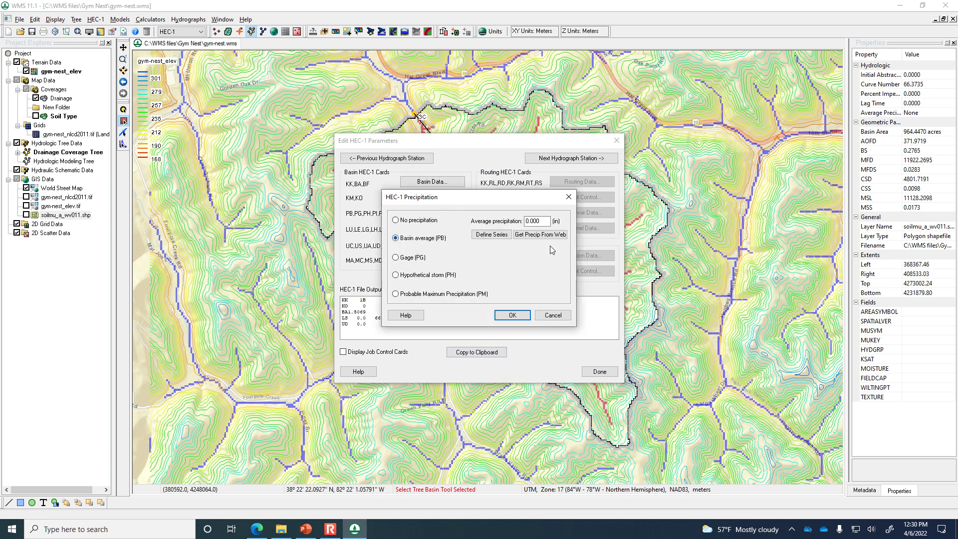
pyautogui.click(544, 239)
pyautogui.click(509, 221)
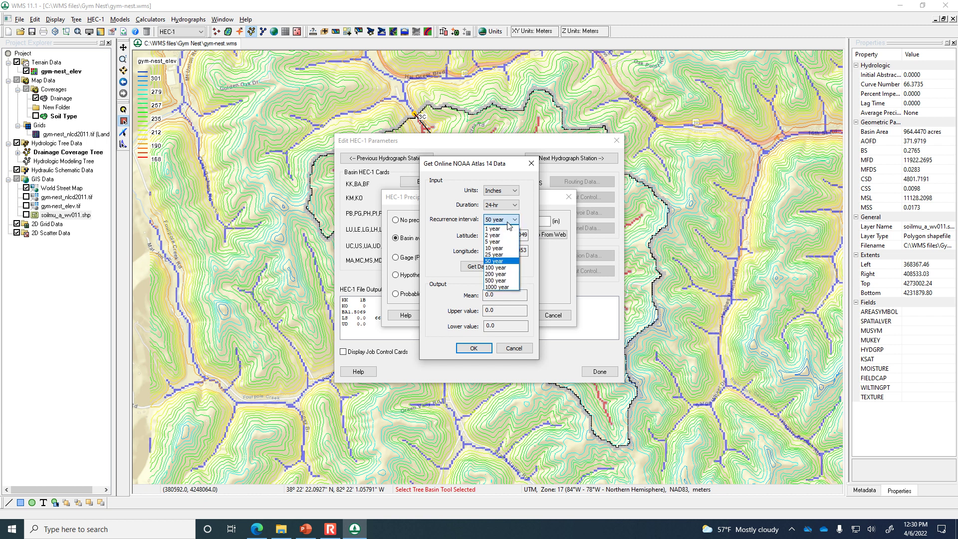
pyautogui.click(494, 255)
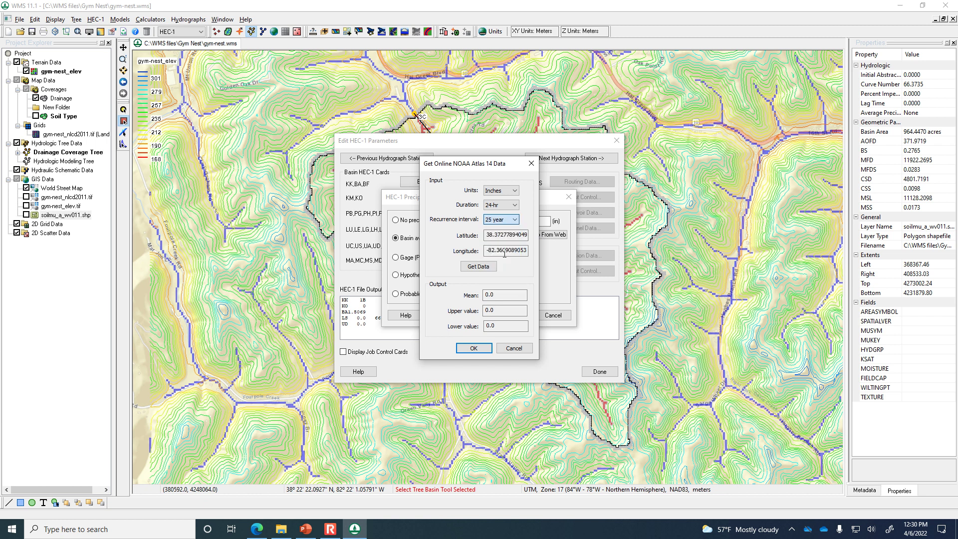
pyautogui.click(487, 268)
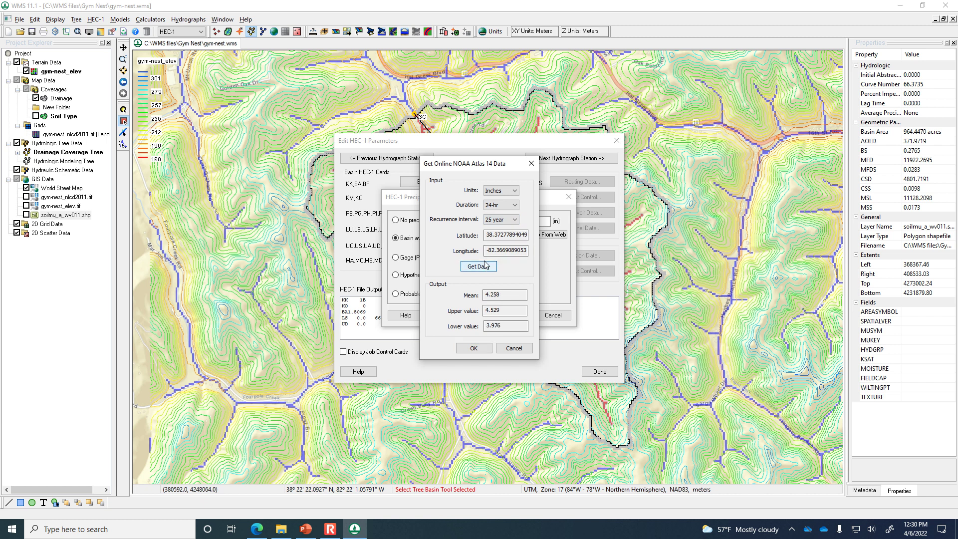
pyautogui.click(474, 348)
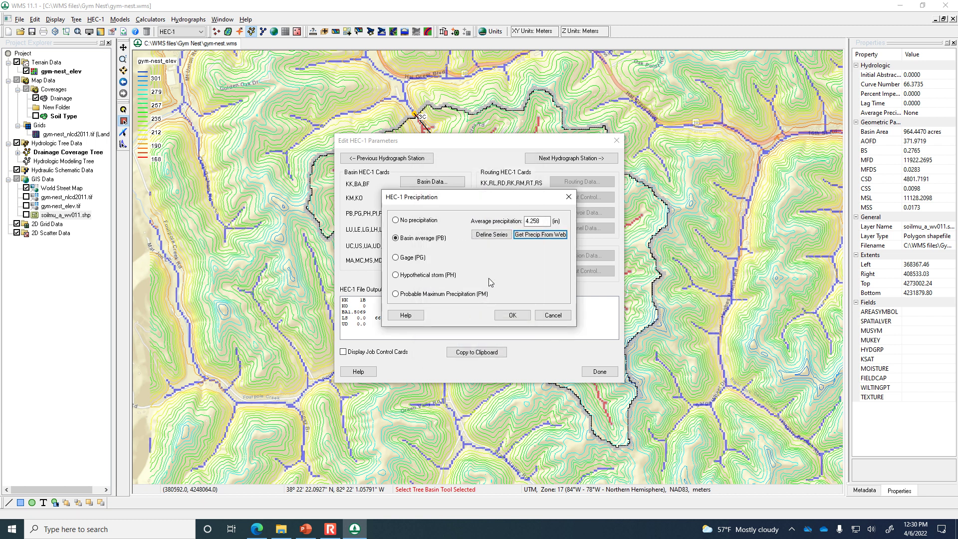
# Step: Assign the typeII-24hour curve as the basin's rainfall distribution and accept the precipitation settings
pyautogui.click(501, 237)
pyautogui.click(567, 328)
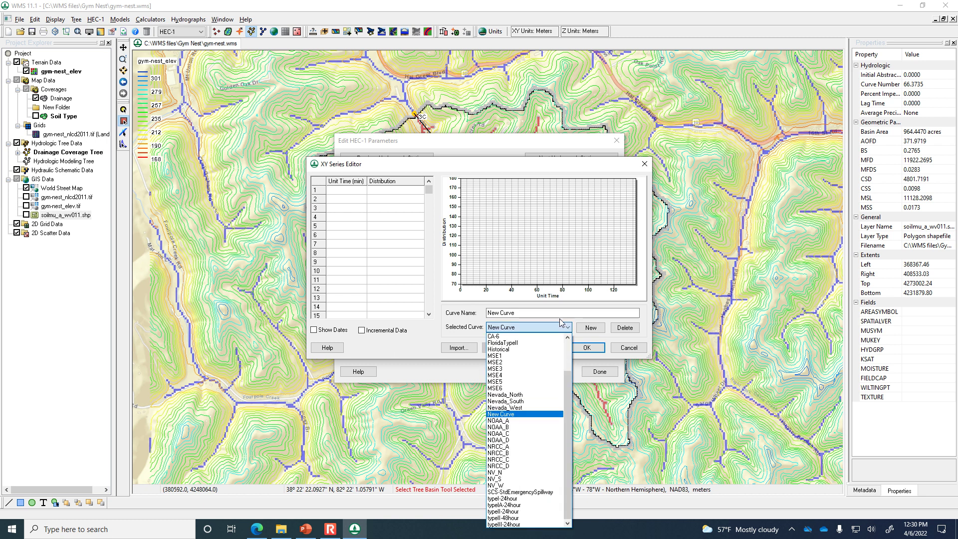
pyautogui.click(521, 511)
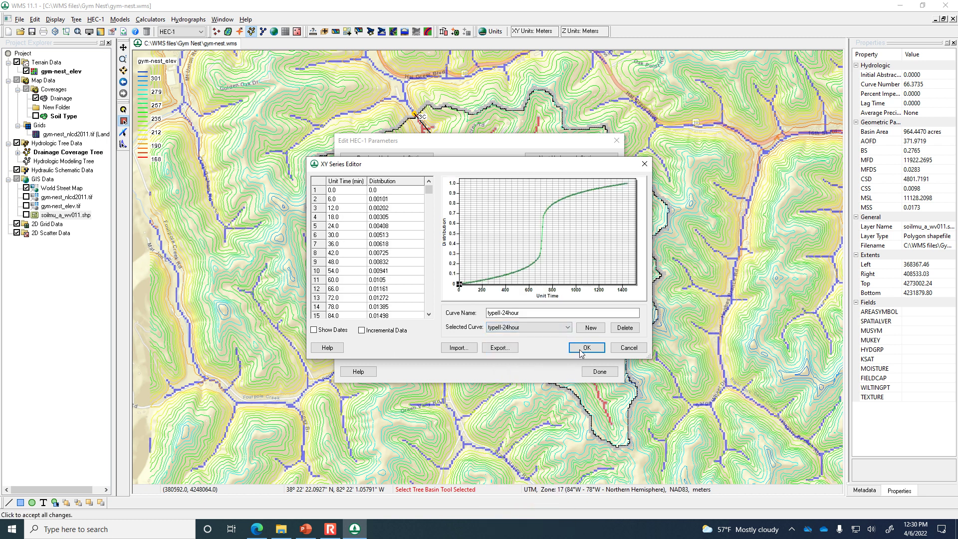
pyautogui.click(581, 348)
pyautogui.click(524, 316)
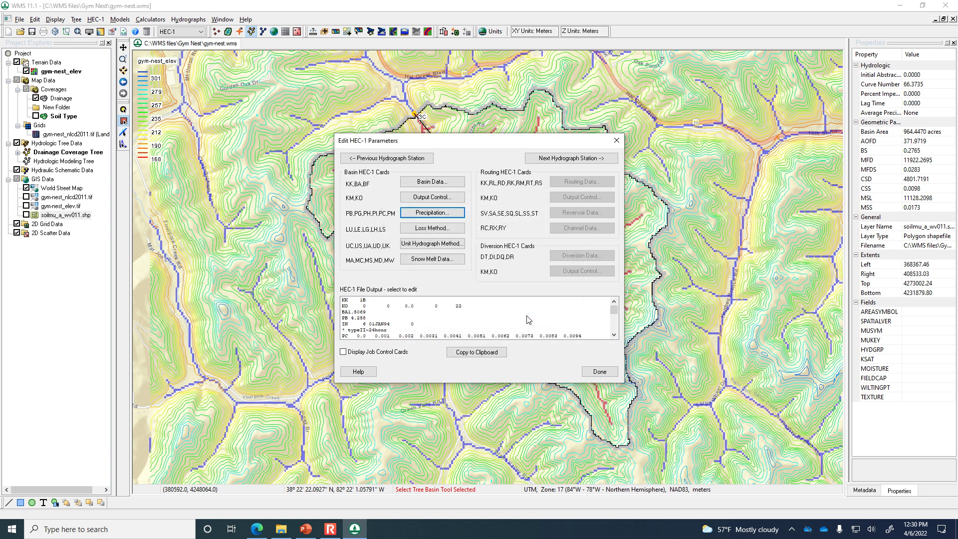
# Step: Accept the SCS curve number loss method and compute the unit hydrograph lag time from basin data using the SCS Method
pyautogui.click(452, 229)
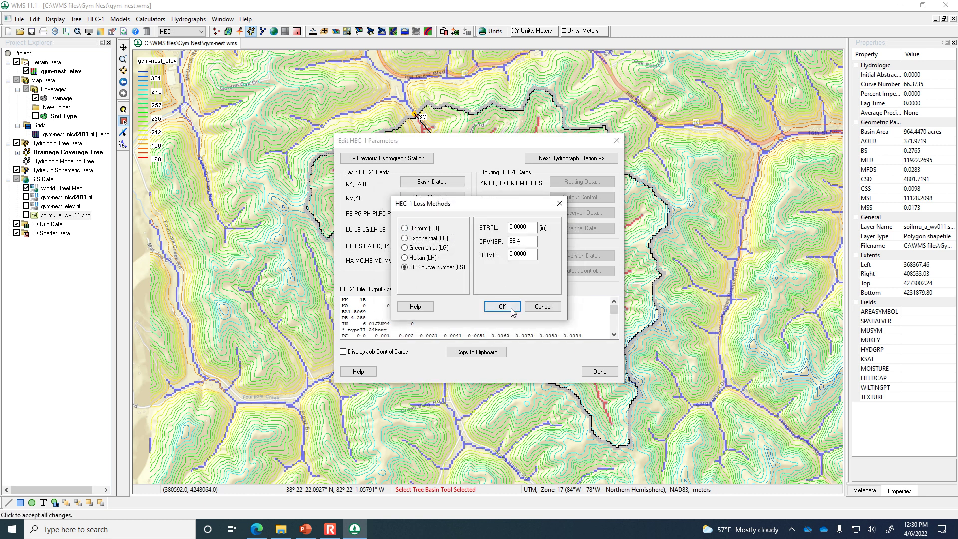
pyautogui.click(510, 305)
pyautogui.click(442, 244)
pyautogui.click(559, 342)
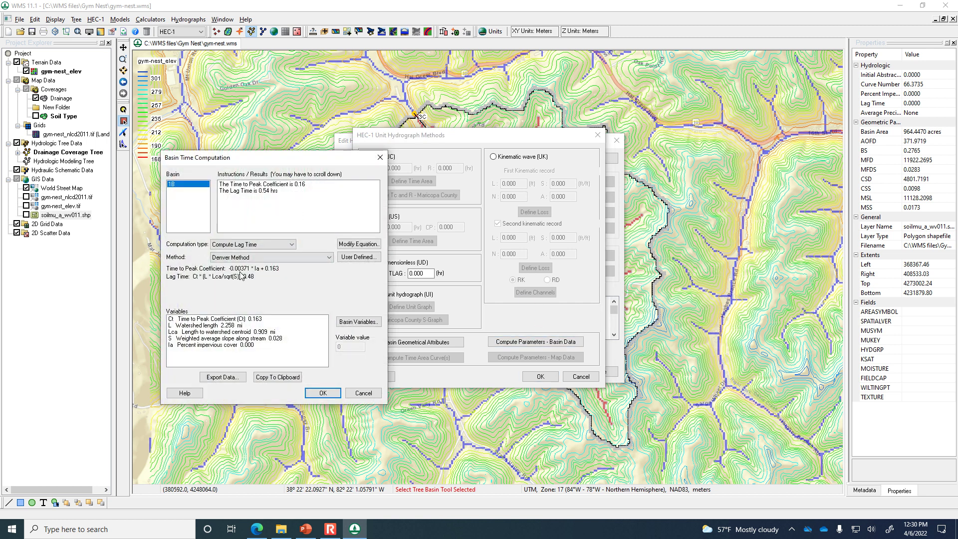
pyautogui.click(257, 257)
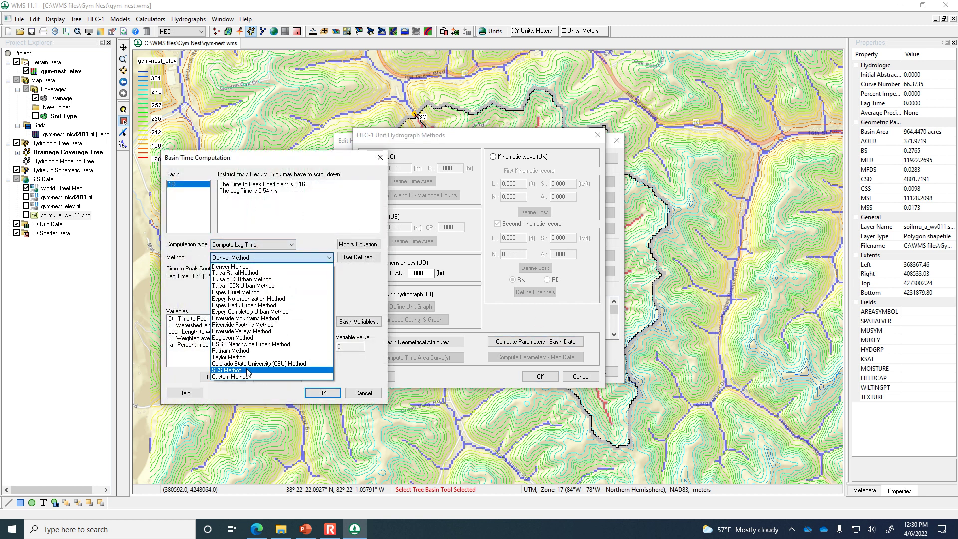
pyautogui.click(248, 371)
pyautogui.click(323, 393)
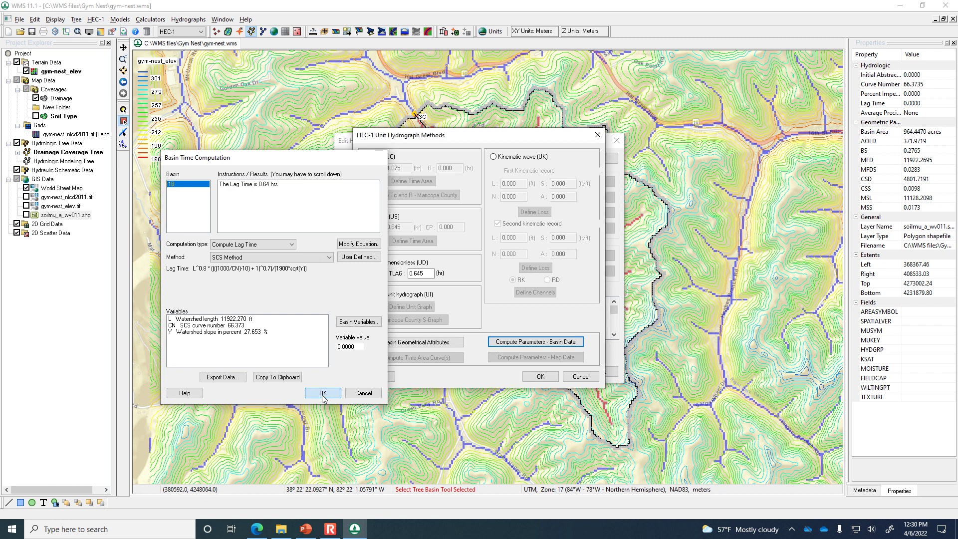
pyautogui.click(538, 378)
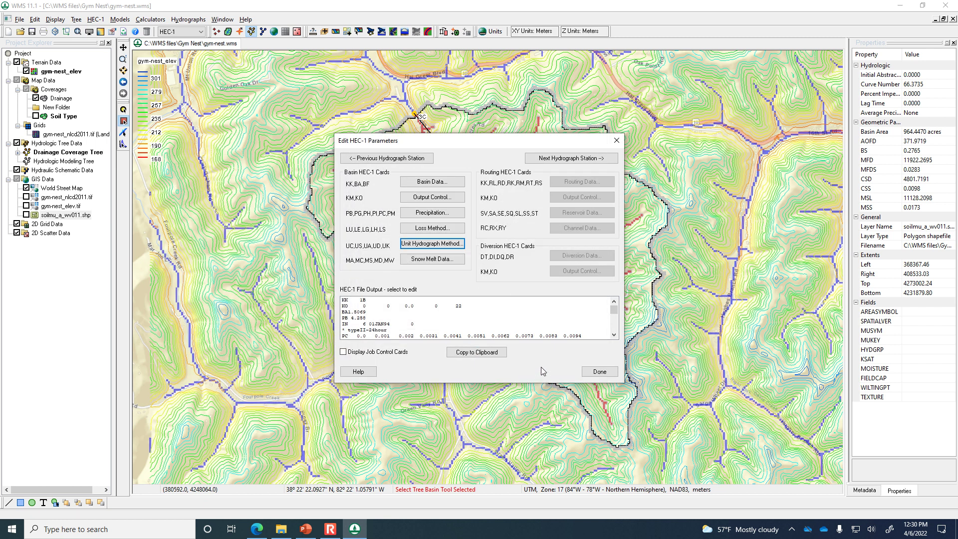
pyautogui.click(600, 372)
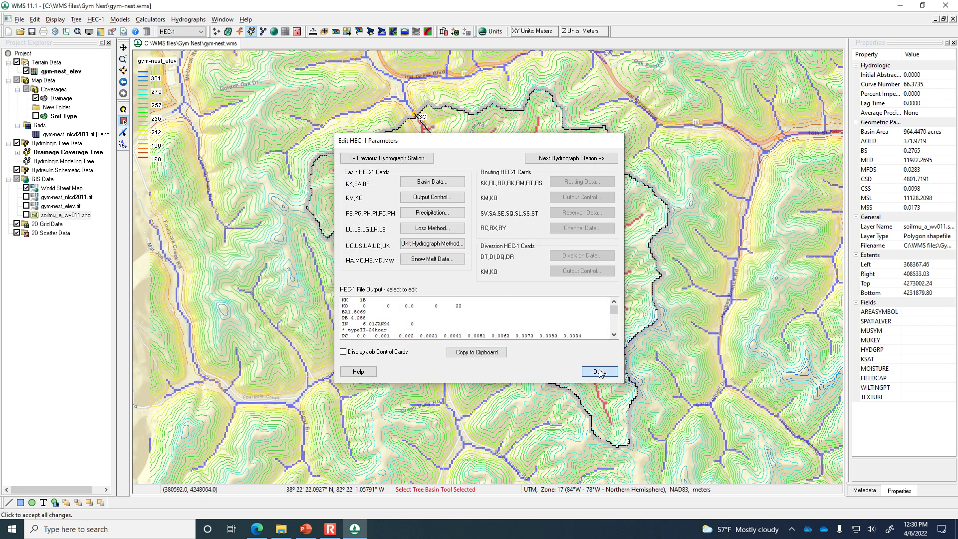
# Step: Run the HEC-1 simulation with the default output and solution files, and read the solution on exit
pyautogui.click(100, 20)
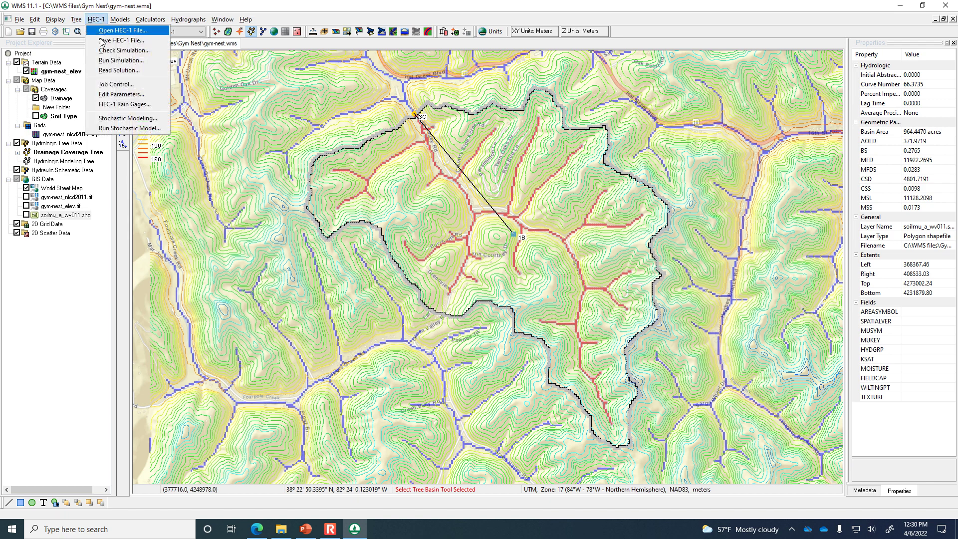
pyautogui.click(121, 60)
pyautogui.click(494, 297)
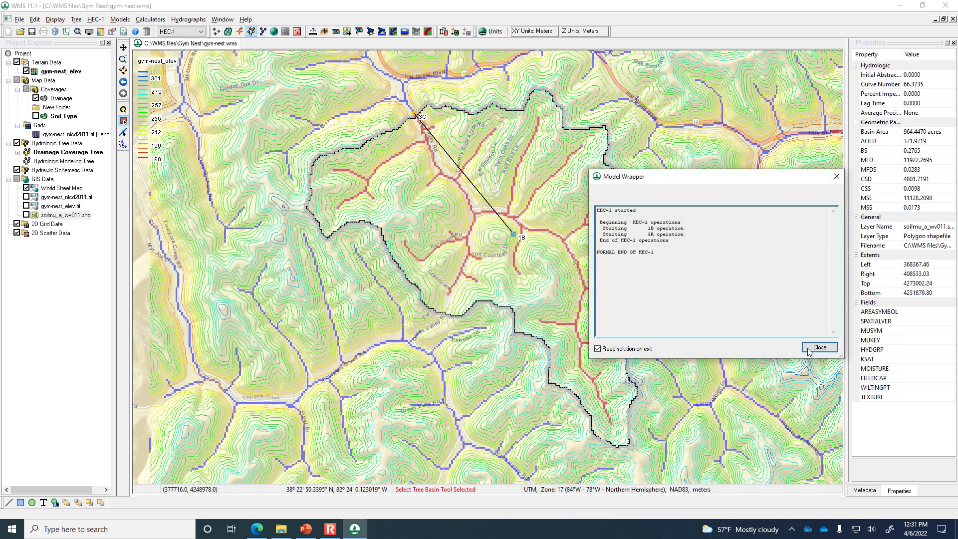
pyautogui.click(811, 347)
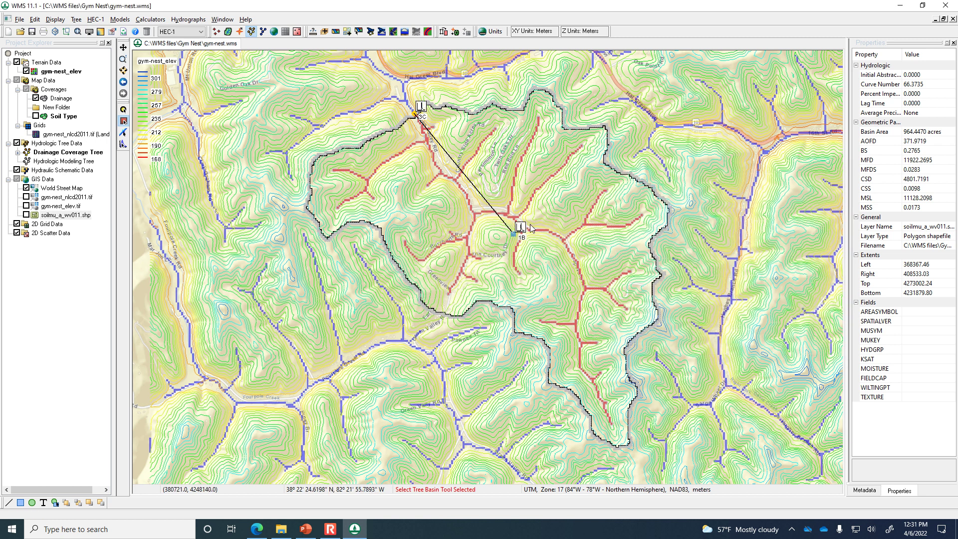
# Step: Open basin 1B's hydrograph and enlarge the plot to examine its peak flow, time of peak and volume
pyautogui.doubleClick(520, 227)
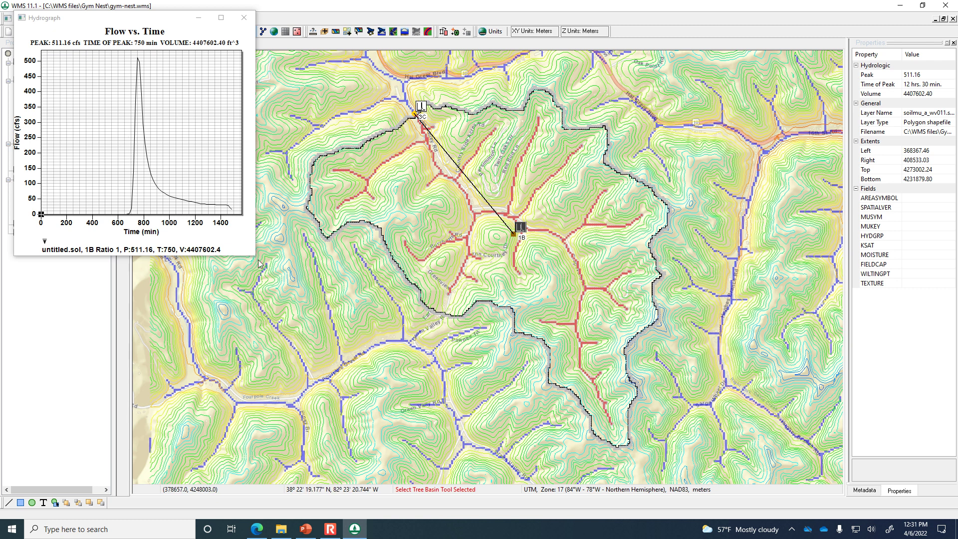
pyautogui.moveTo(256, 257); pyautogui.dragTo(563, 424)
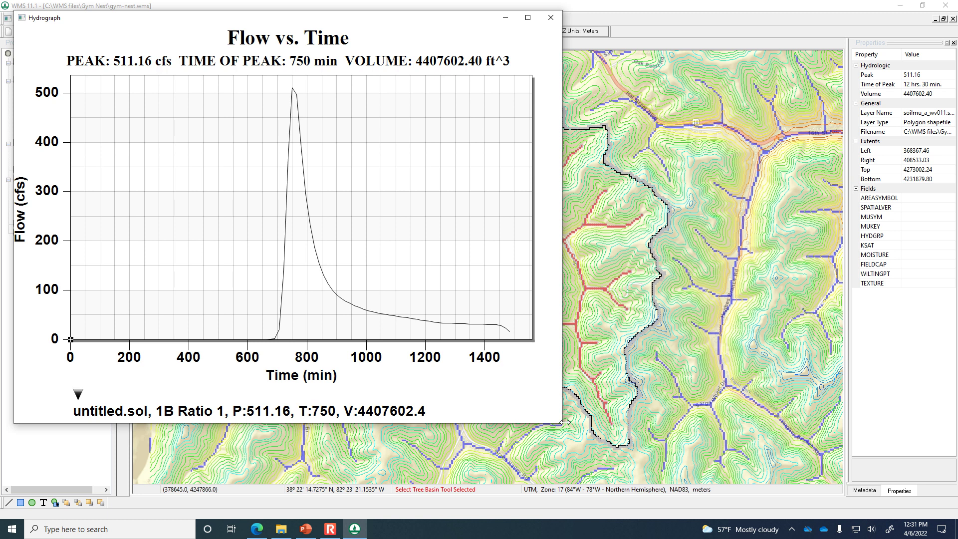
pyautogui.click(331, 528)
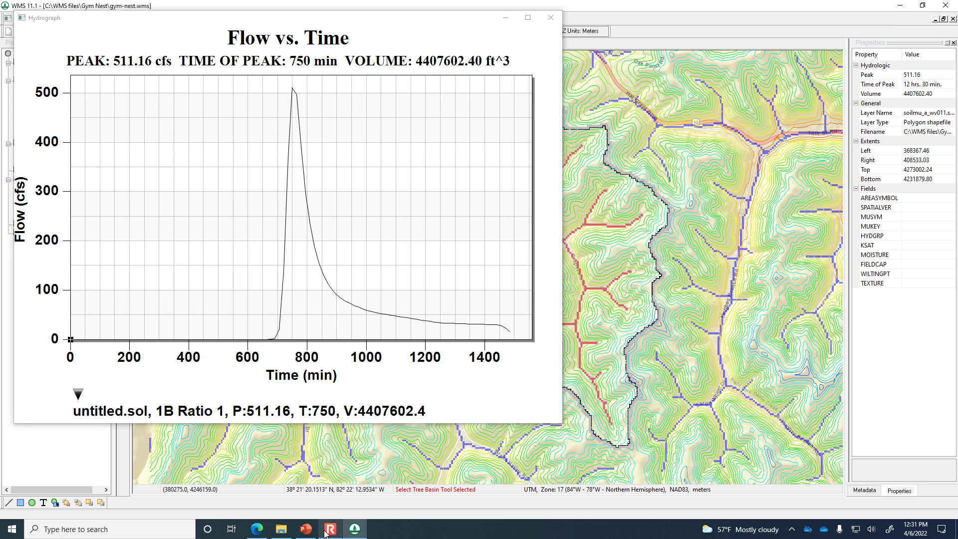
pyautogui.click(186, 186)
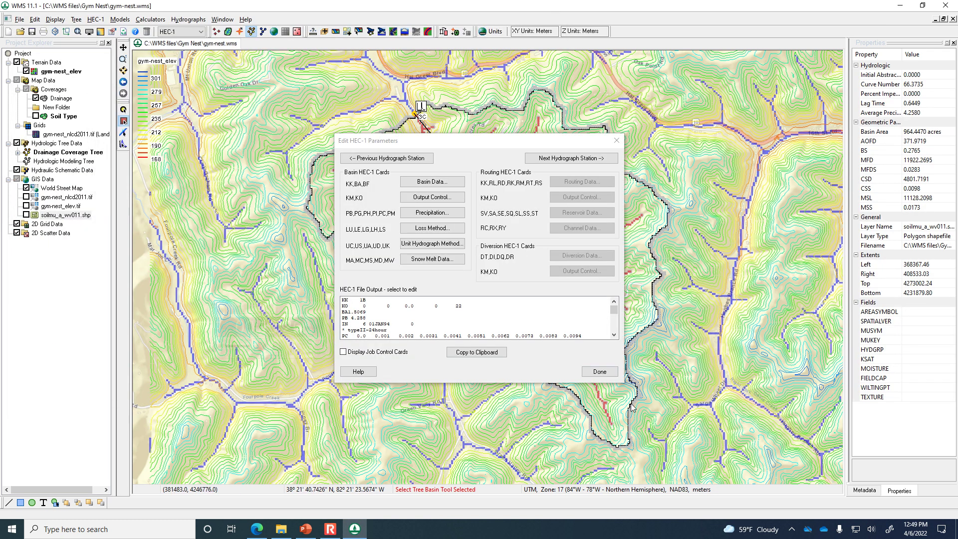
# Step: Close the HEC-1 parameters and review the job control's computational time interval and number of hydrograph ordinates without changing them
pyautogui.click(603, 368)
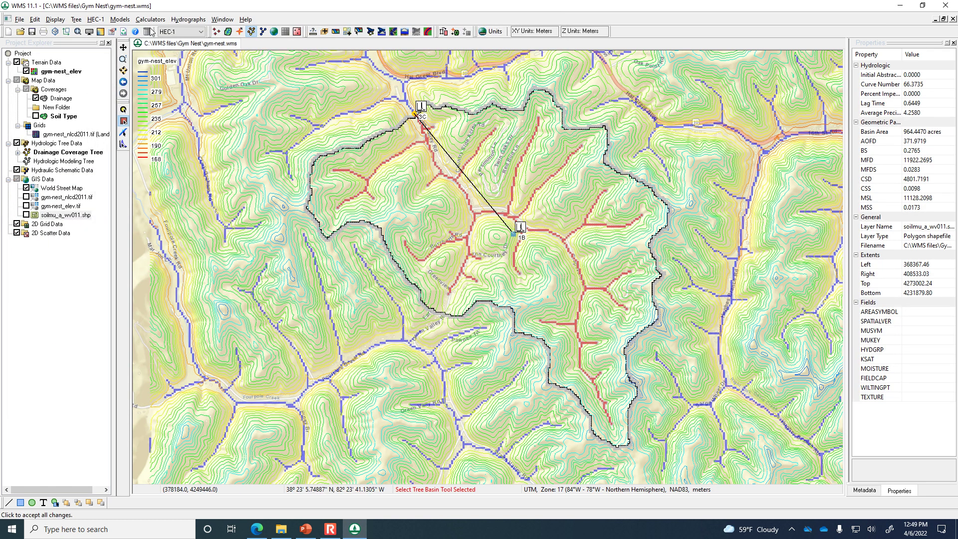
pyautogui.click(95, 20)
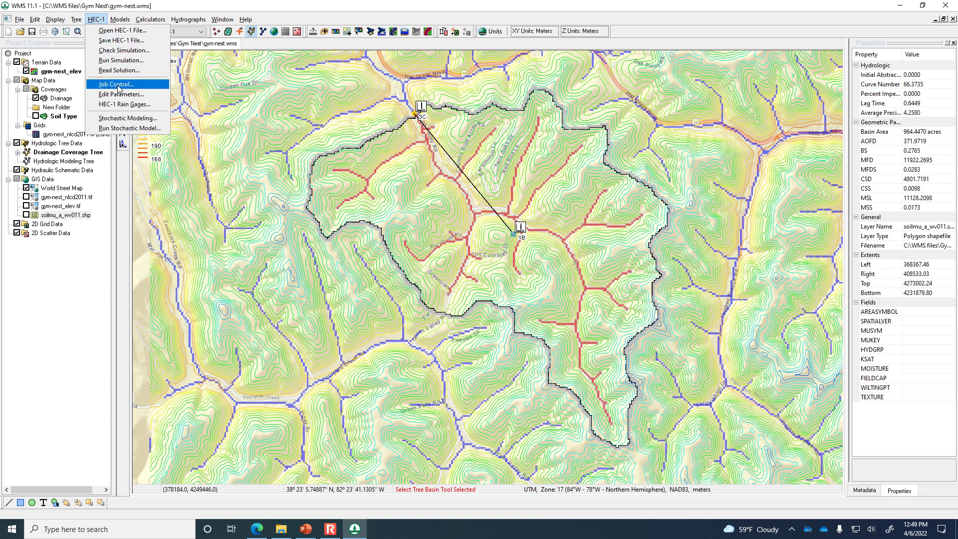
pyautogui.click(119, 86)
pyautogui.click(548, 200)
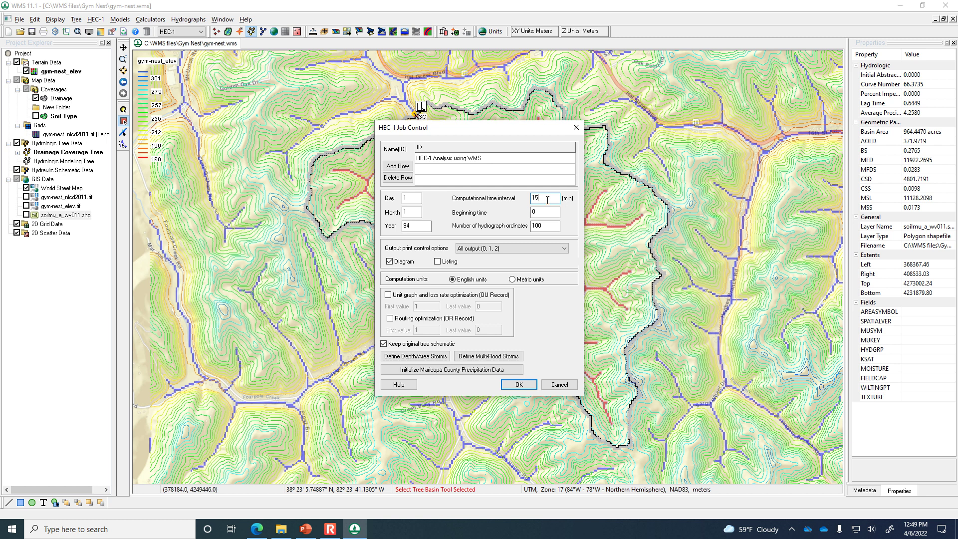
pyautogui.click(548, 225)
pyautogui.click(519, 385)
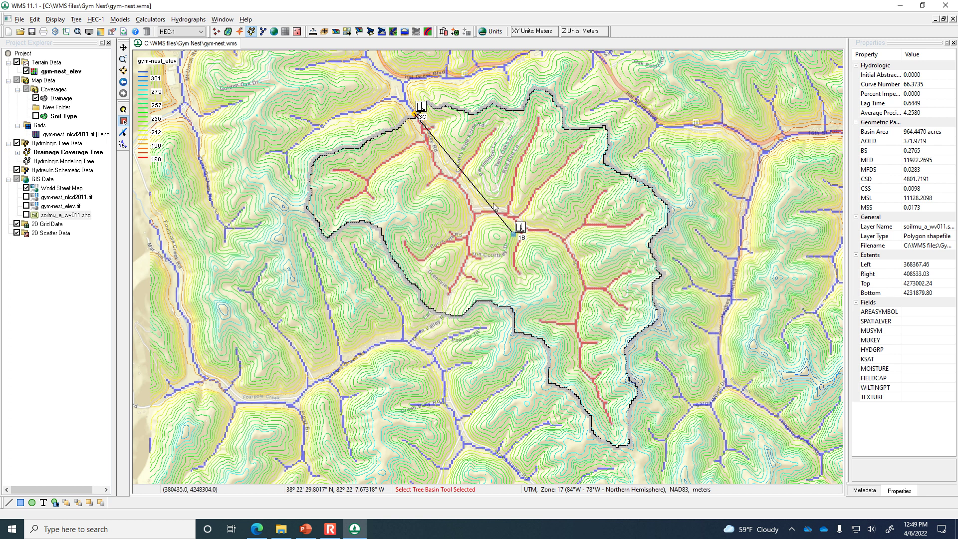
# Step: Reopen basin 1B's hydrograph, widen it to check where the curve ends along the time axis, and close it
pyautogui.click(520, 228)
pyautogui.doubleClick(521, 229)
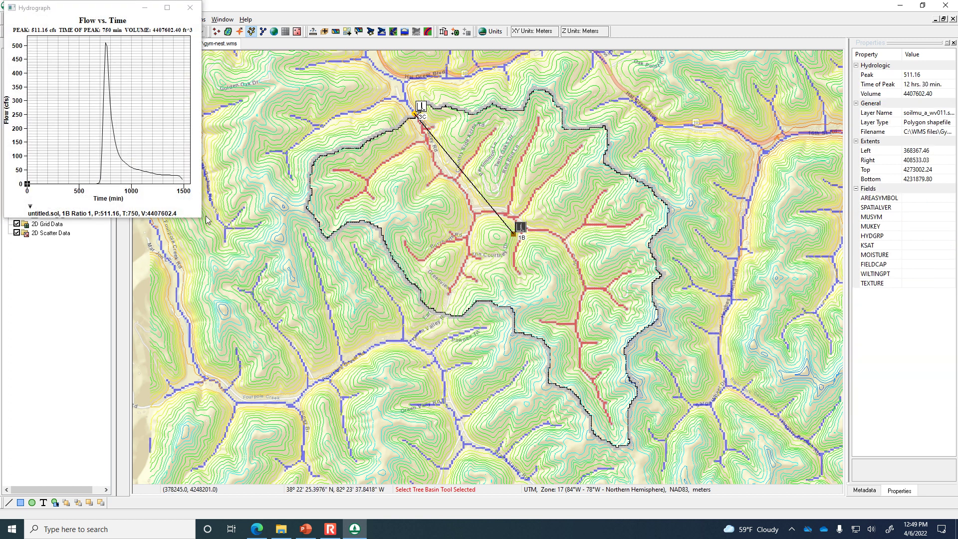
pyautogui.moveTo(204, 214); pyautogui.dragTo(398, 235)
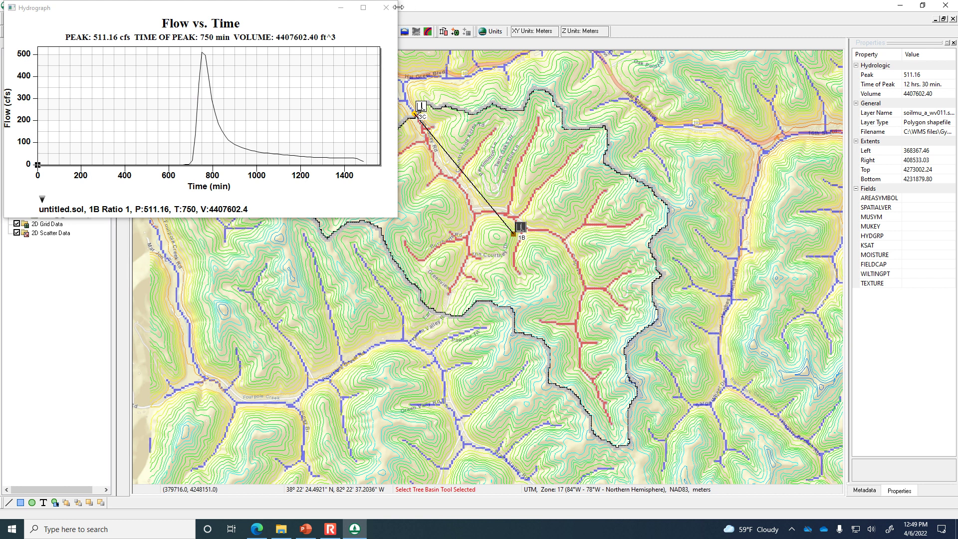
pyautogui.click(386, 7)
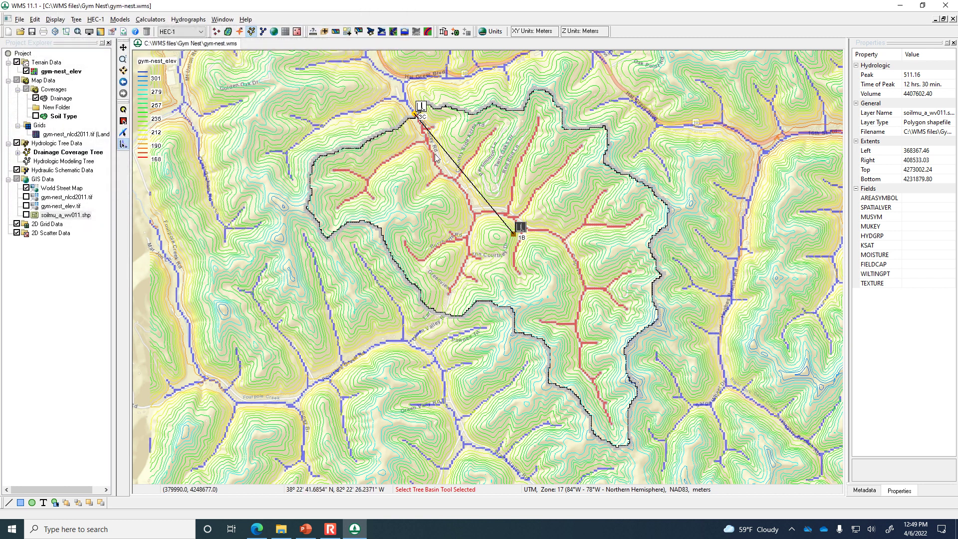
# Step: Set the HEC-1 job control's computational time interval to 10 min and the number of hydrograph ordinates to 250
pyautogui.click(96, 19)
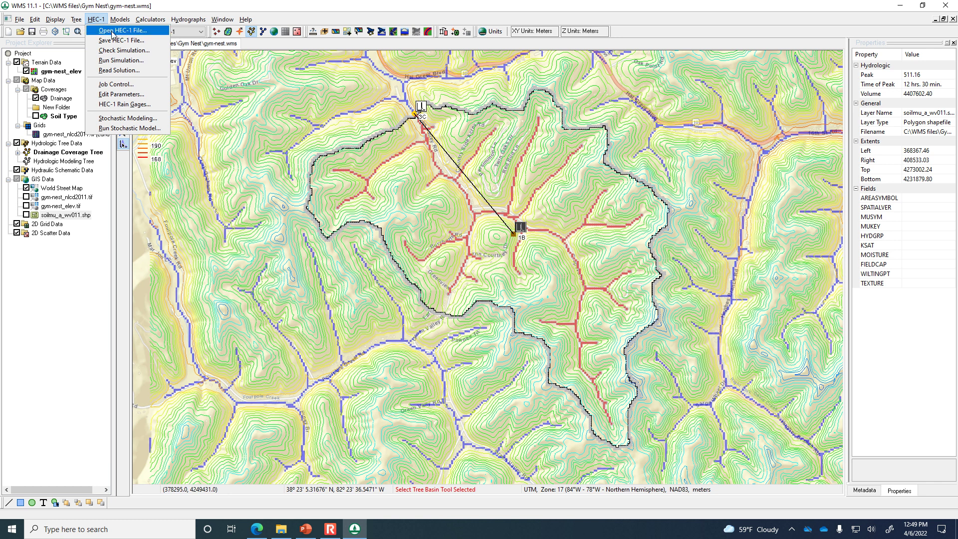
pyautogui.click(128, 84)
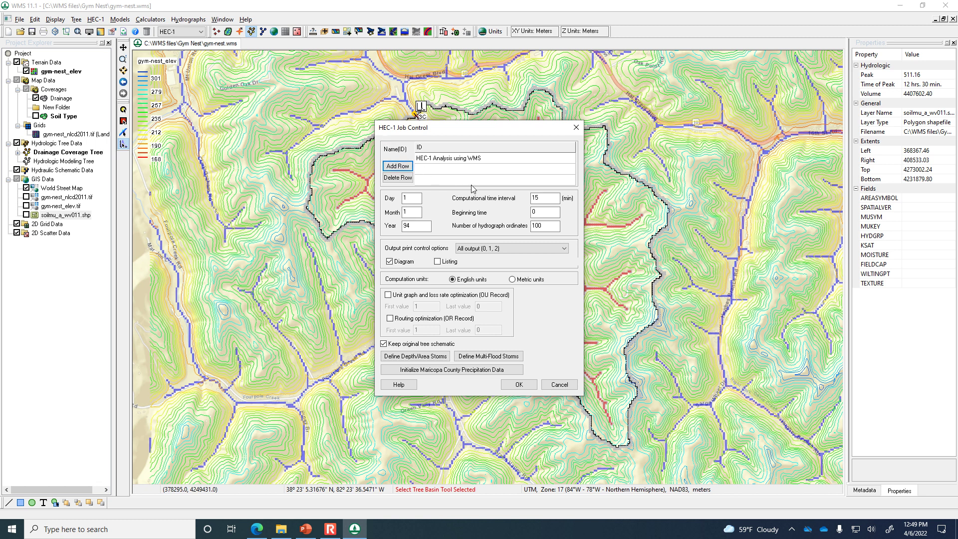
pyautogui.click(535, 198)
pyautogui.hotkey('shift', 'Home')
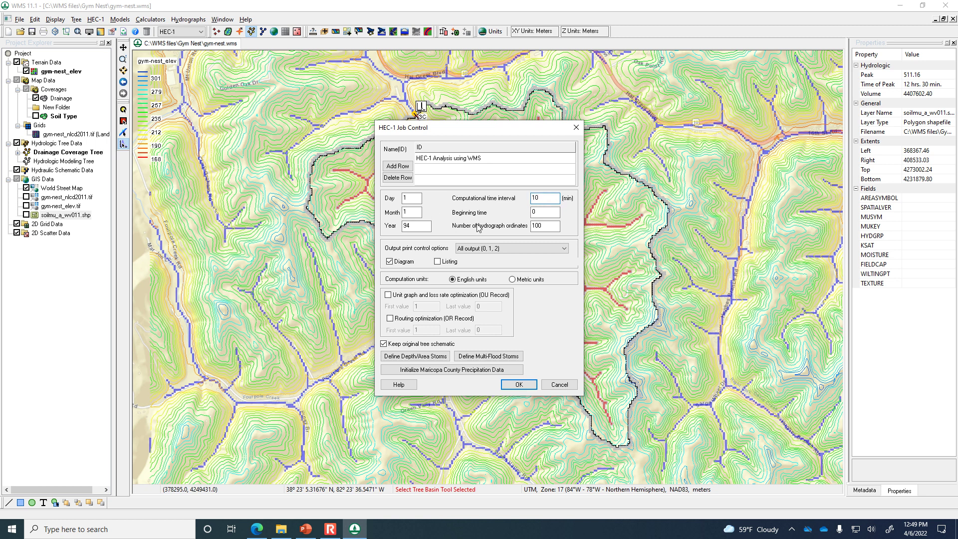
pyautogui.press('Tab')
pyautogui.press('Tab')
pyautogui.write('2')
pyautogui.click(519, 385)
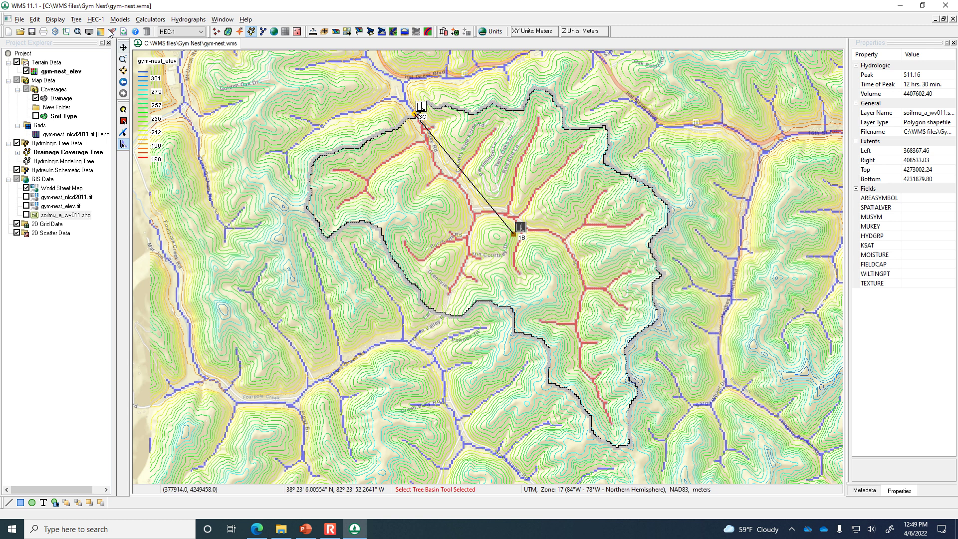
# Step: Rerun the HEC-1 simulation with the changed job control, saving the input file before the run and reading the solution
pyautogui.click(96, 19)
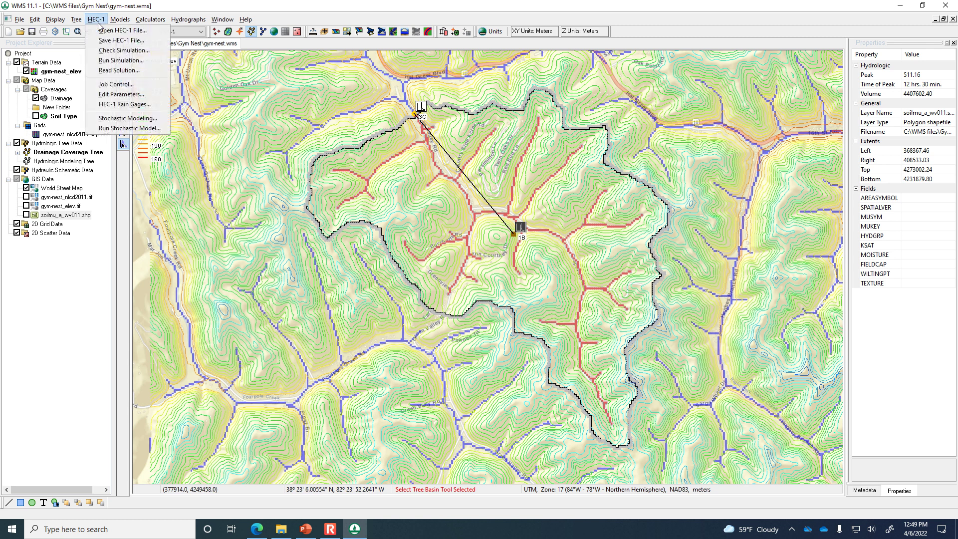
pyautogui.click(116, 61)
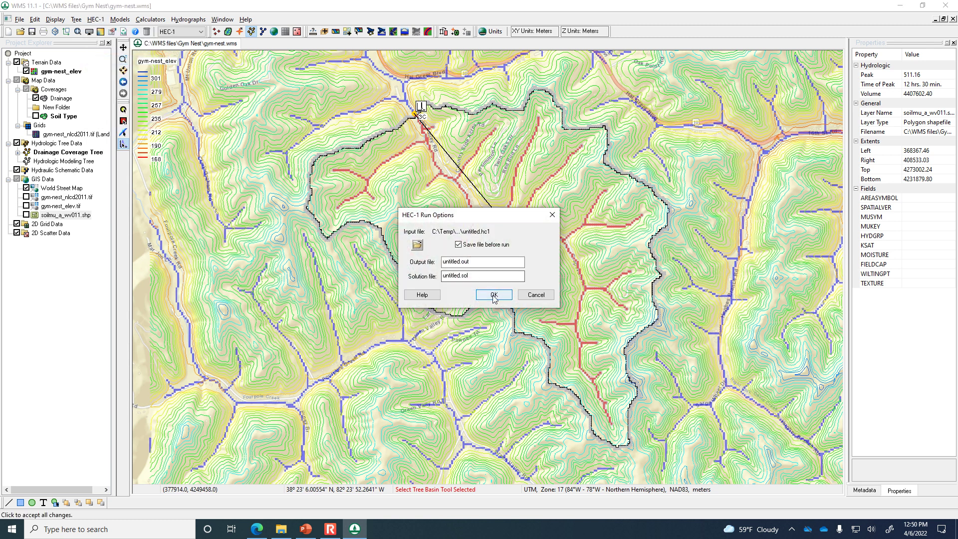
pyautogui.click(493, 295)
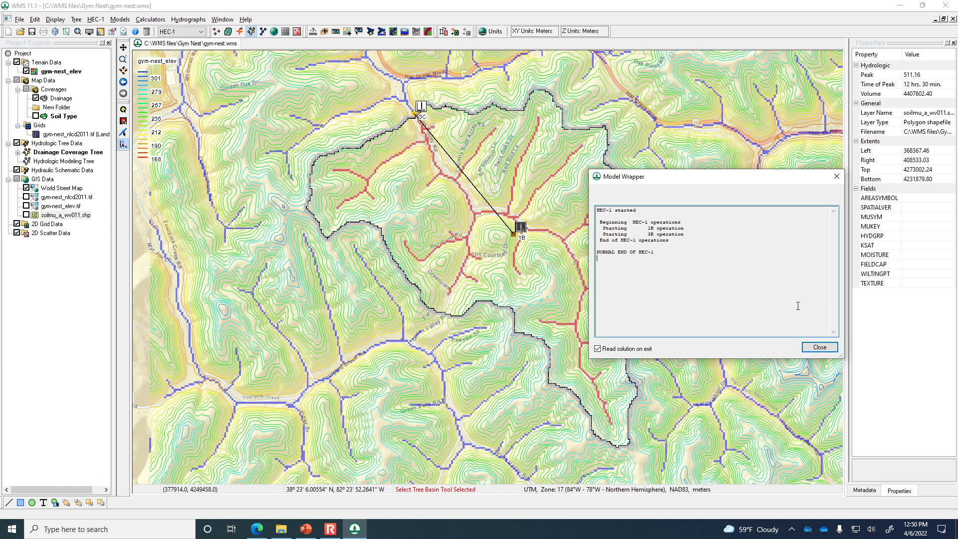
pyautogui.click(820, 347)
# Step: Open basin 1B's hydrographs in an enlarged plot, compare the new run with the previous one, and close the plot
pyautogui.doubleClick(528, 231)
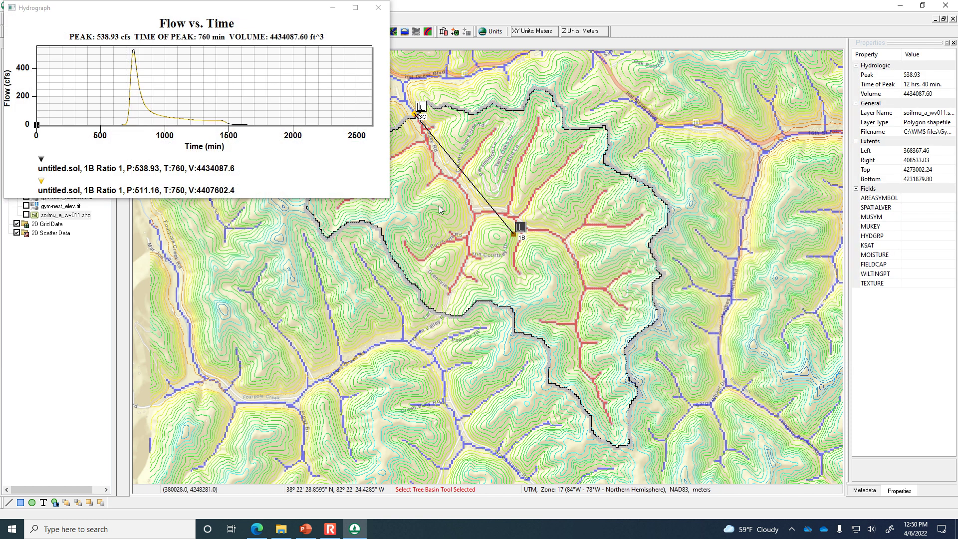
pyautogui.moveTo(391, 200); pyautogui.dragTo(786, 395)
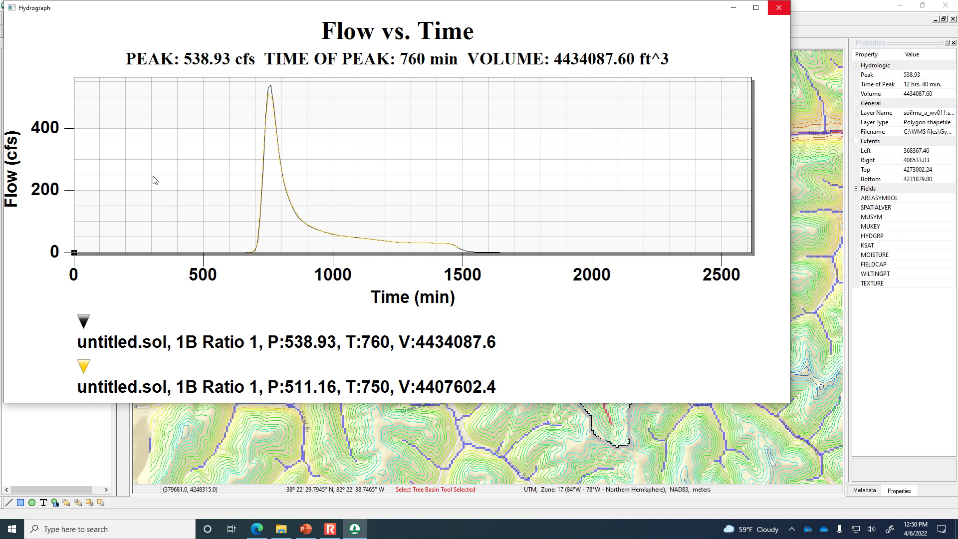
pyautogui.click(808, 220)
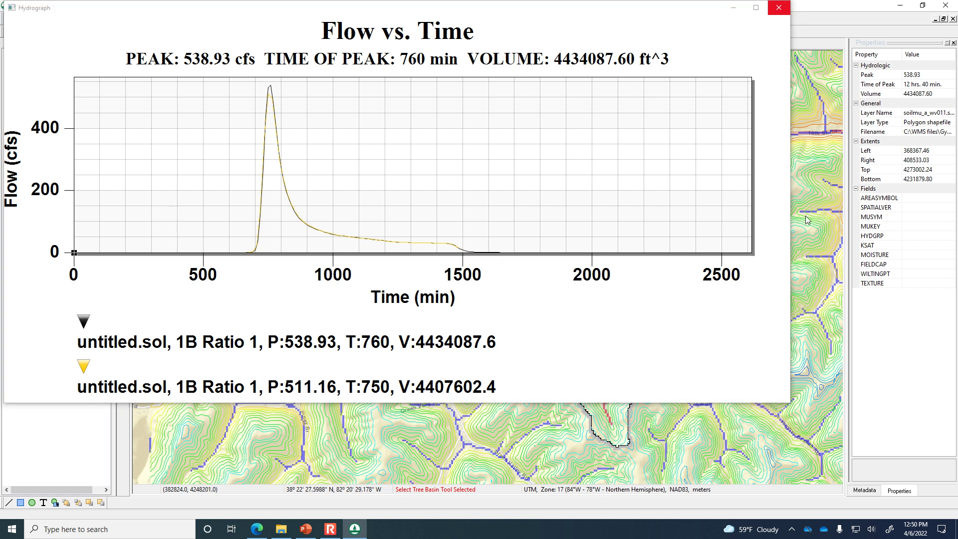
pyautogui.click(778, 7)
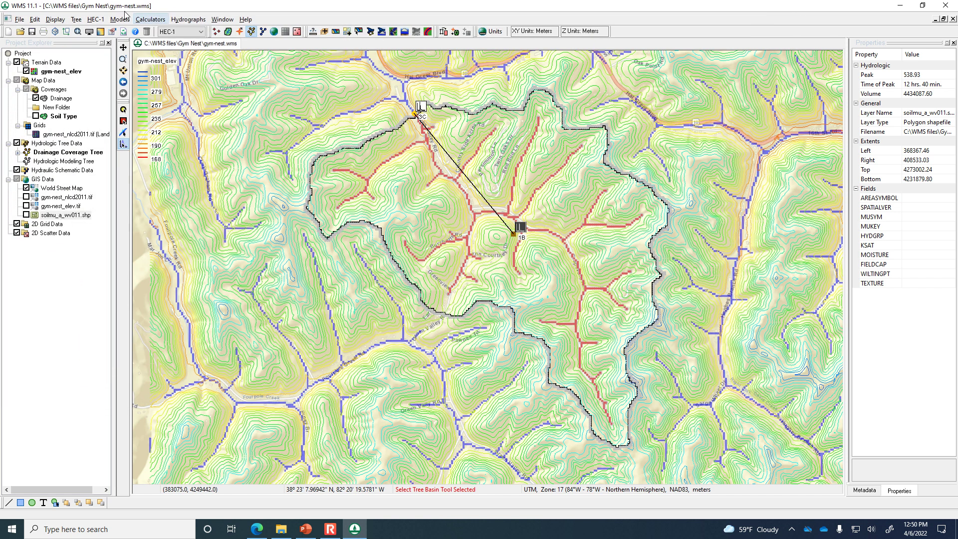
# Step: Check the time interval and number of hydrograph ordinates in the HEC-1 job control, and leave without changes
pyautogui.click(96, 19)
pyautogui.click(119, 85)
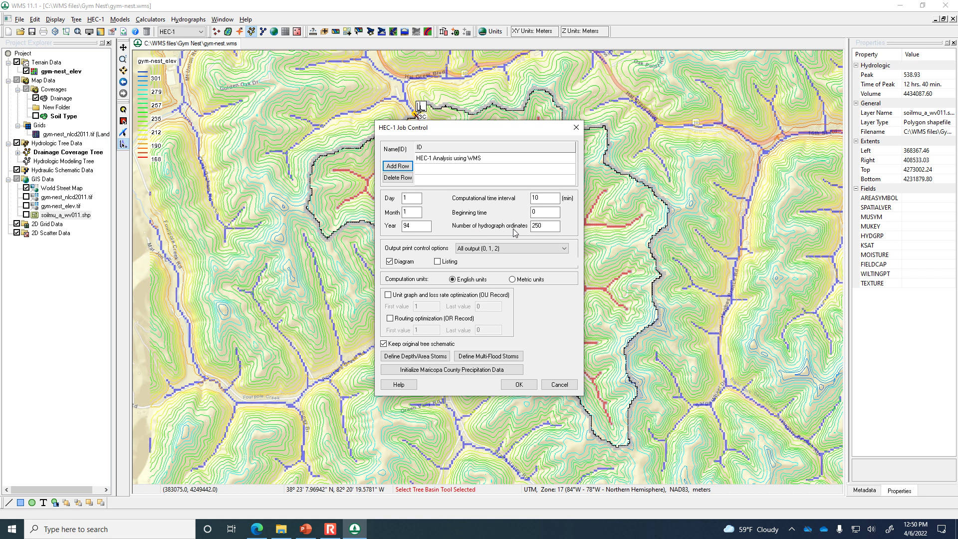
pyautogui.click(539, 229)
pyautogui.click(559, 384)
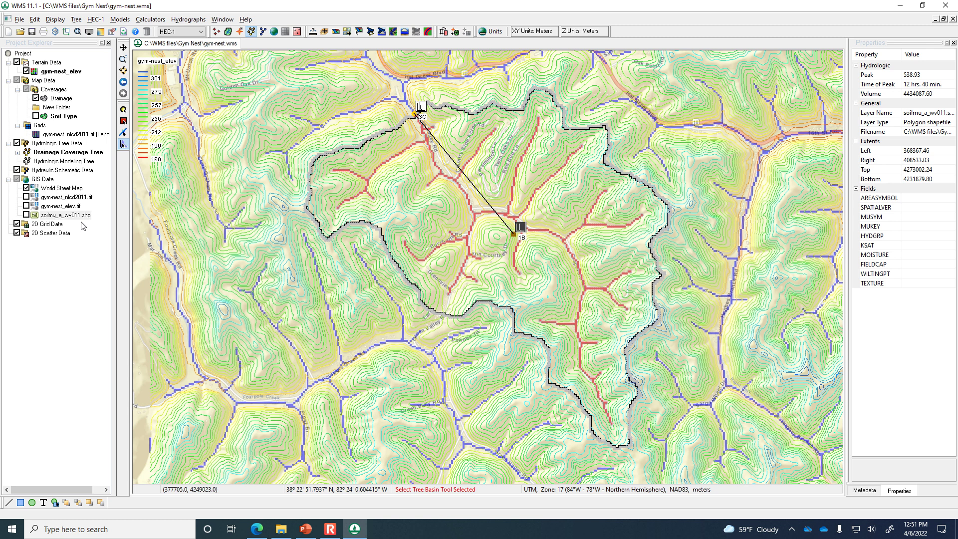
pyautogui.click(334, 533)
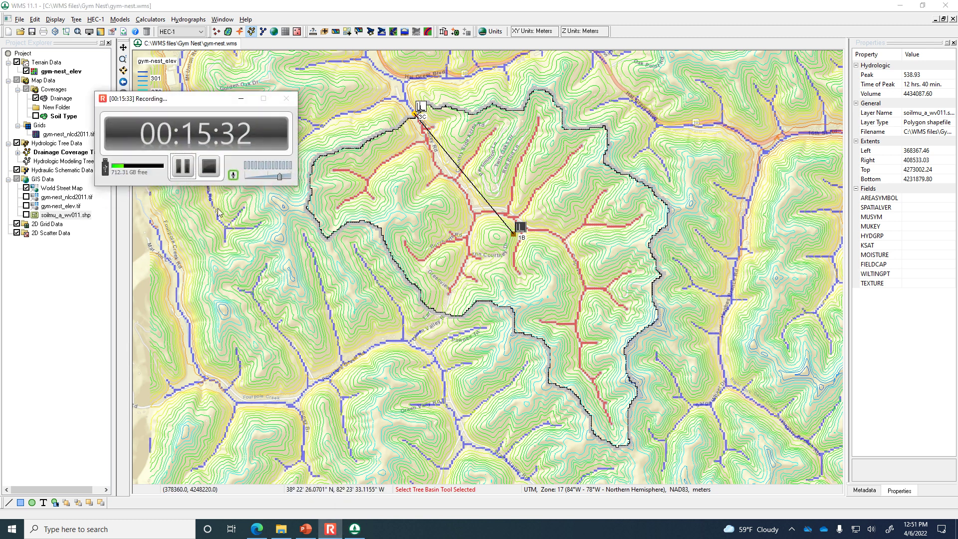